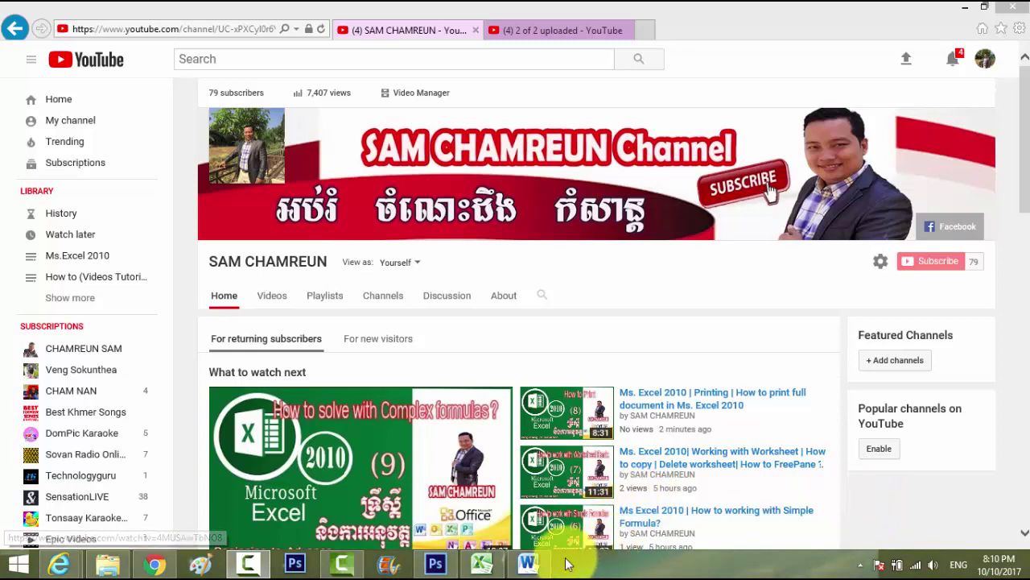
Bring the Word basic-functions lesson forward and scroll through its opening section.
click(541, 567)
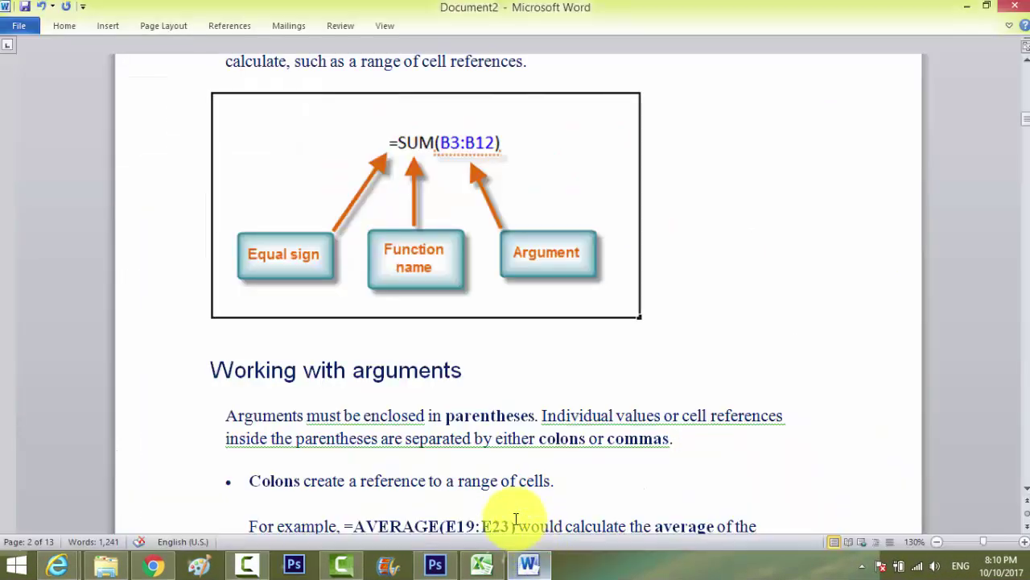
drag(1026, 119, 1026, 72)
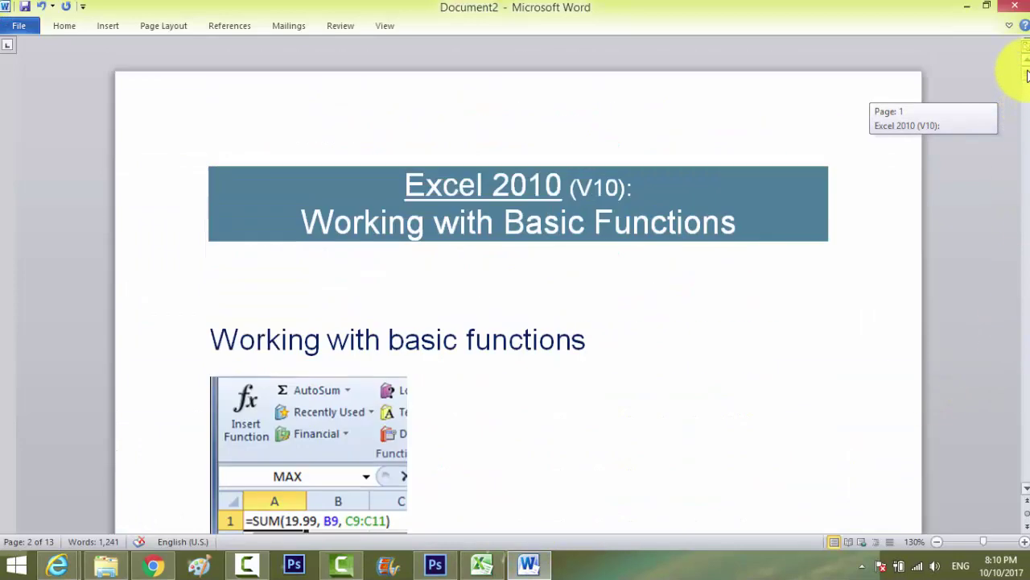
scroll(793, 232, down, 2)
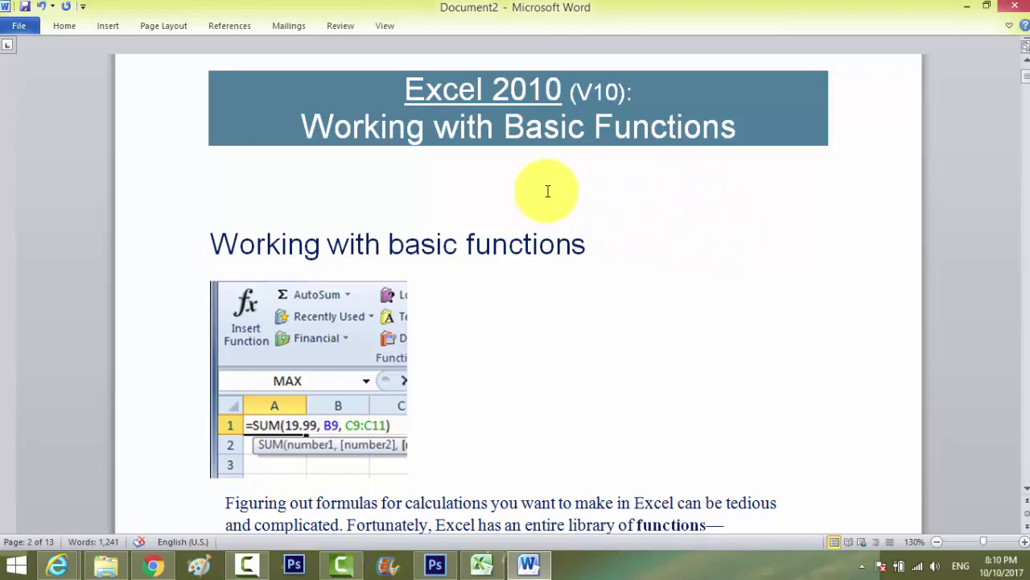
scroll(757, 326, down, 5)
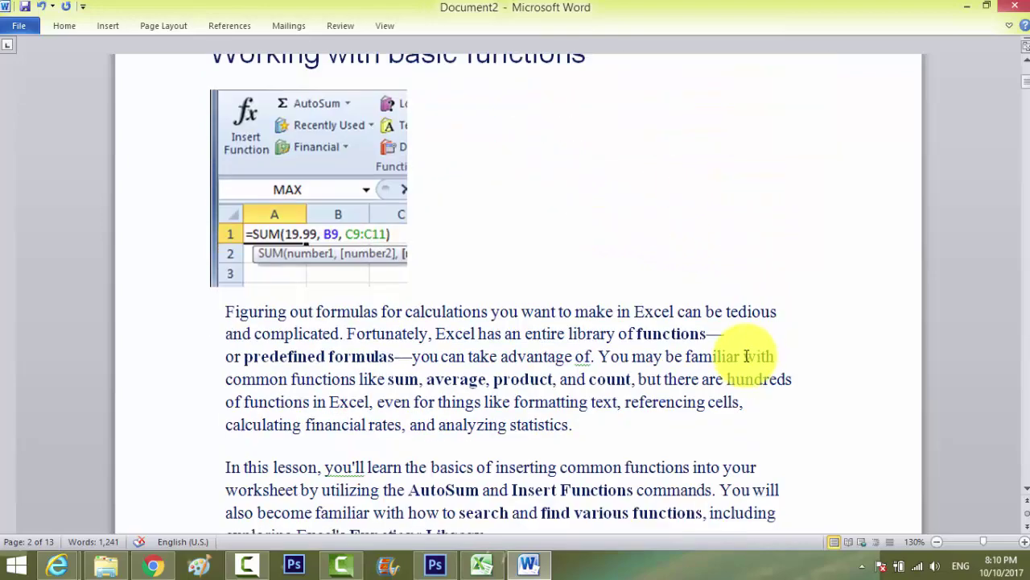
scroll(747, 355, down, 3)
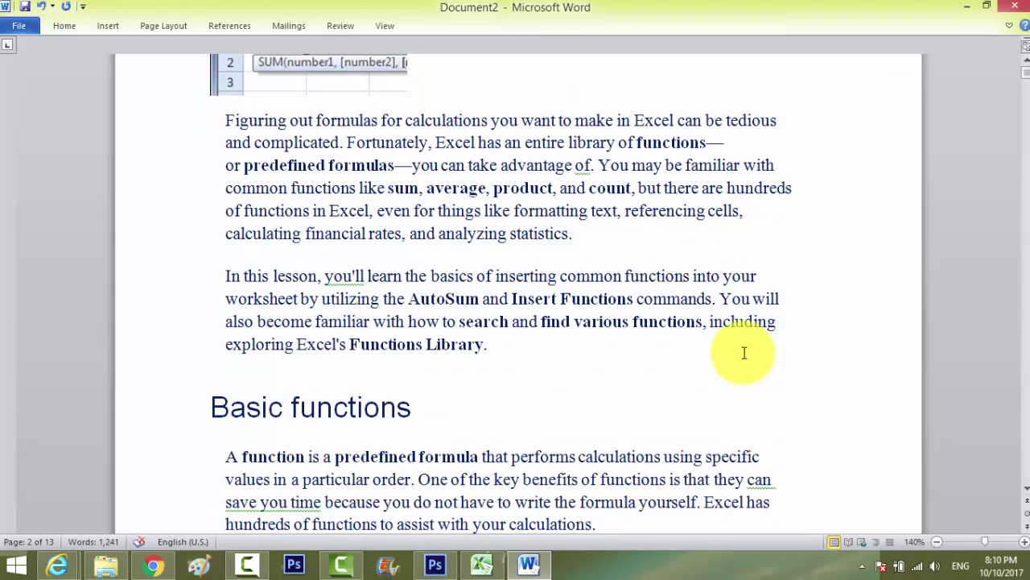
scroll(745, 355, up, 1)
scroll(745, 355, up, 1)
scroll(742, 351, down, 1)
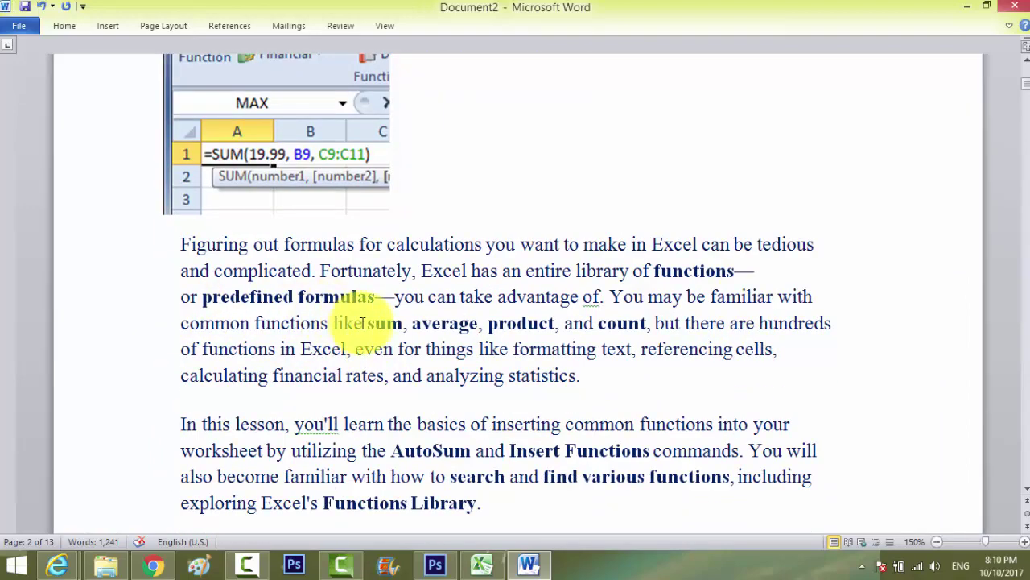
Highlight the sentence about hundreds of Excel functions, then scroll down to 'The parts of a function'.
mouse_move(411, 323)
mouse_down()
mouse_move(644, 332)
mouse_move(600, 349)
mouse_up()
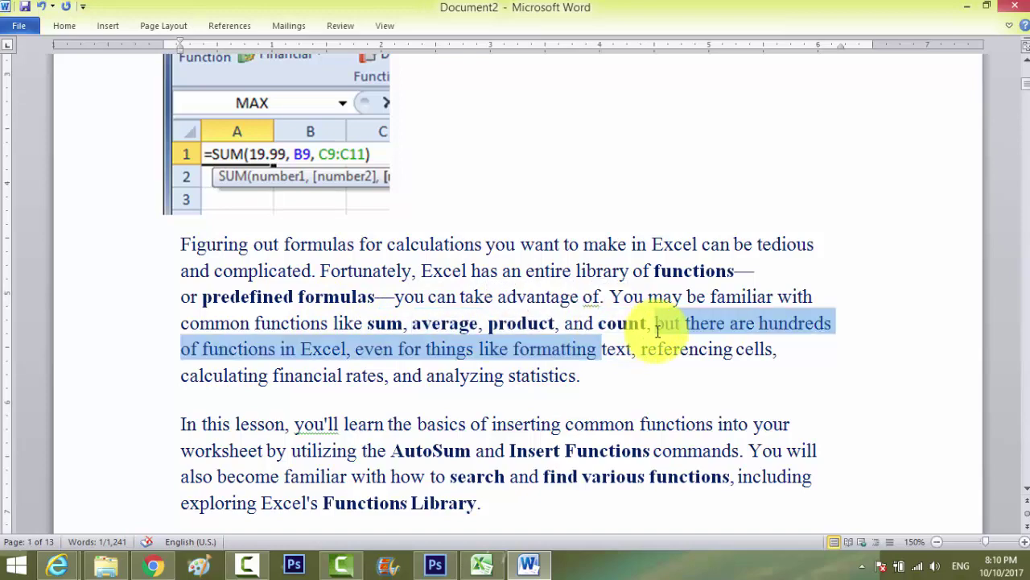
scroll(596, 459, down, 2)
click(573, 404)
scroll(570, 425, down, 1)
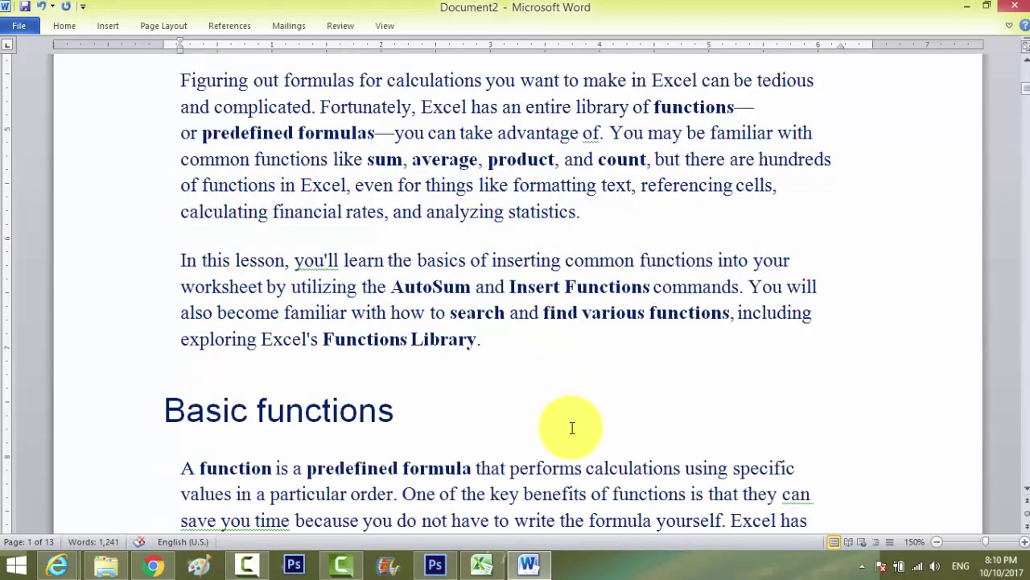
scroll(572, 428, down, 3)
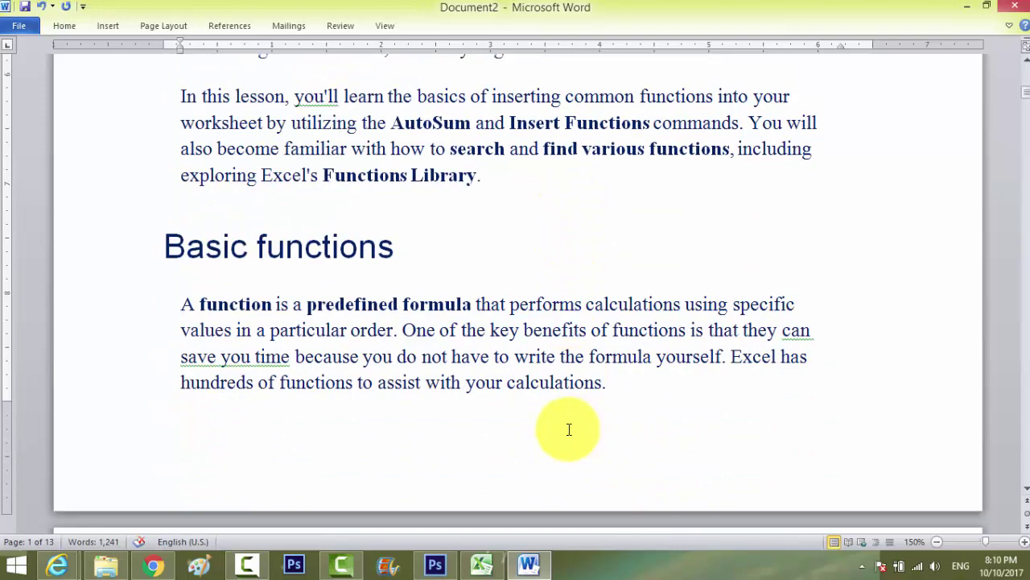
scroll(572, 429, down, 3)
scroll(570, 430, down, 5)
scroll(570, 431, down, 2)
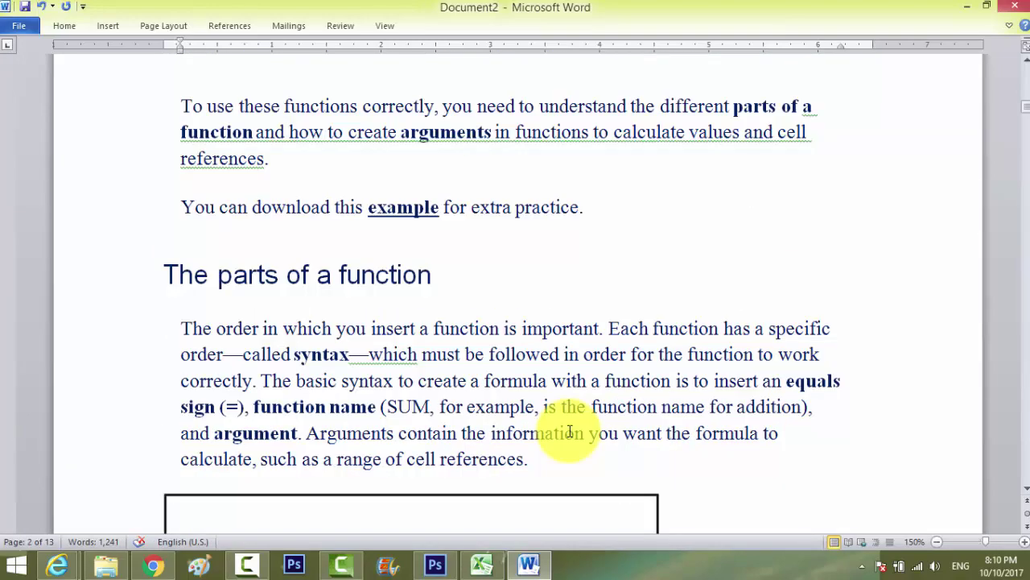
scroll(570, 431, down, 1)
scroll(578, 425, down, 1)
scroll(578, 426, down, 1)
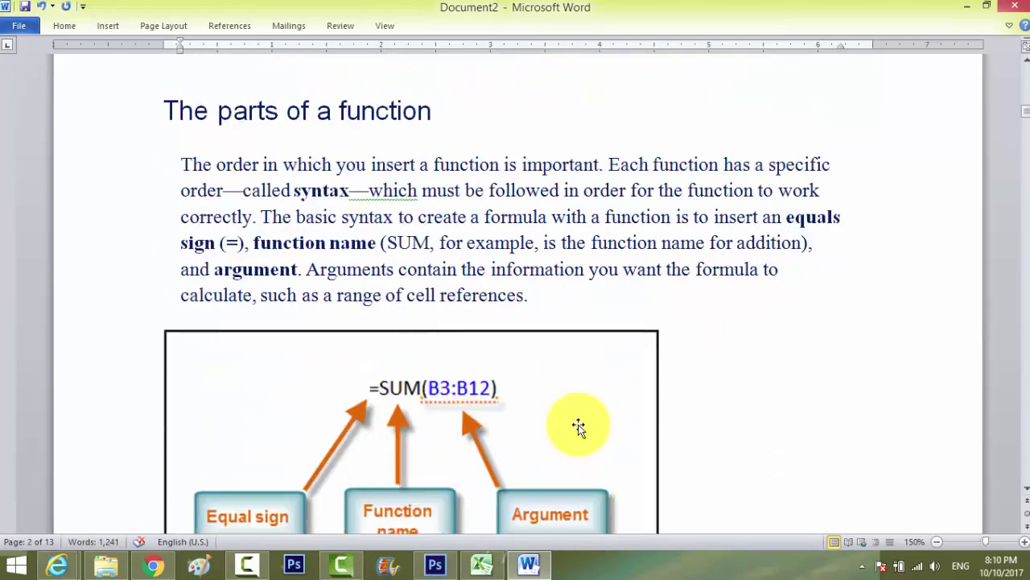
scroll(578, 427, down, 2)
scroll(578, 427, down, 1)
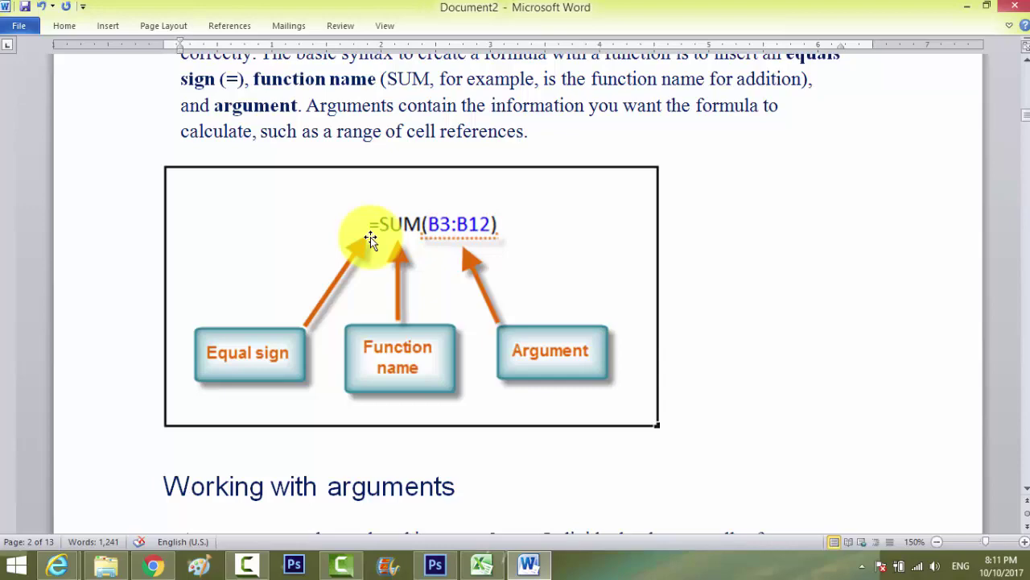
scroll(370, 237, down, 1)
scroll(372, 239, down, 3)
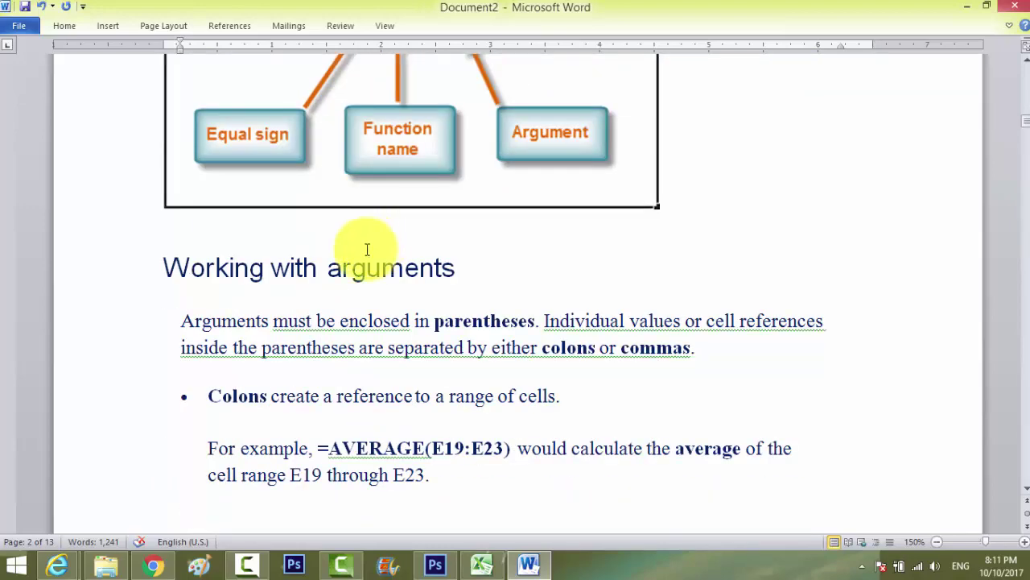
scroll(275, 262, down, 4)
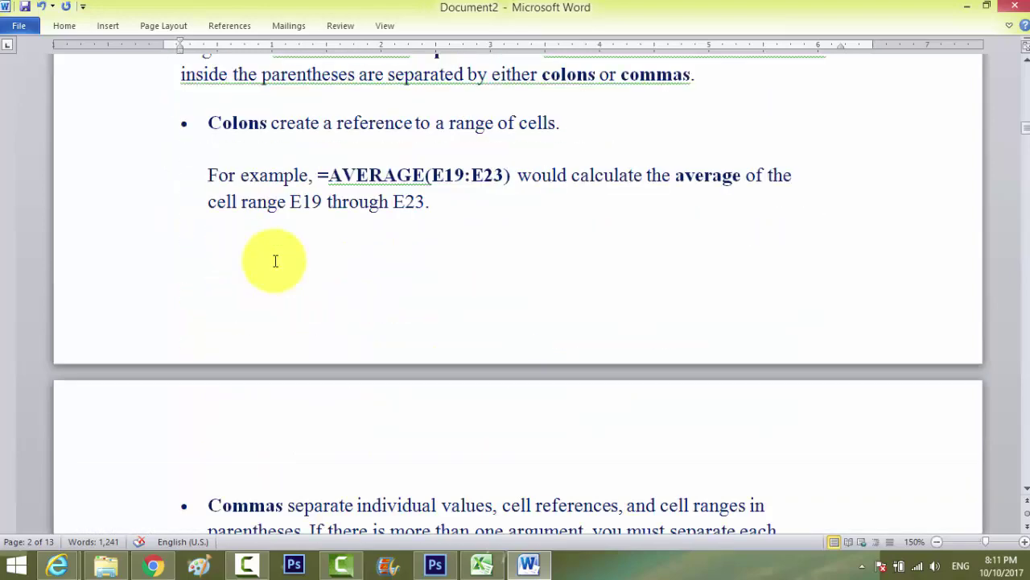
scroll(275, 262, down, 3)
scroll(275, 261, down, 3)
scroll(275, 261, down, 1)
scroll(276, 261, down, 2)
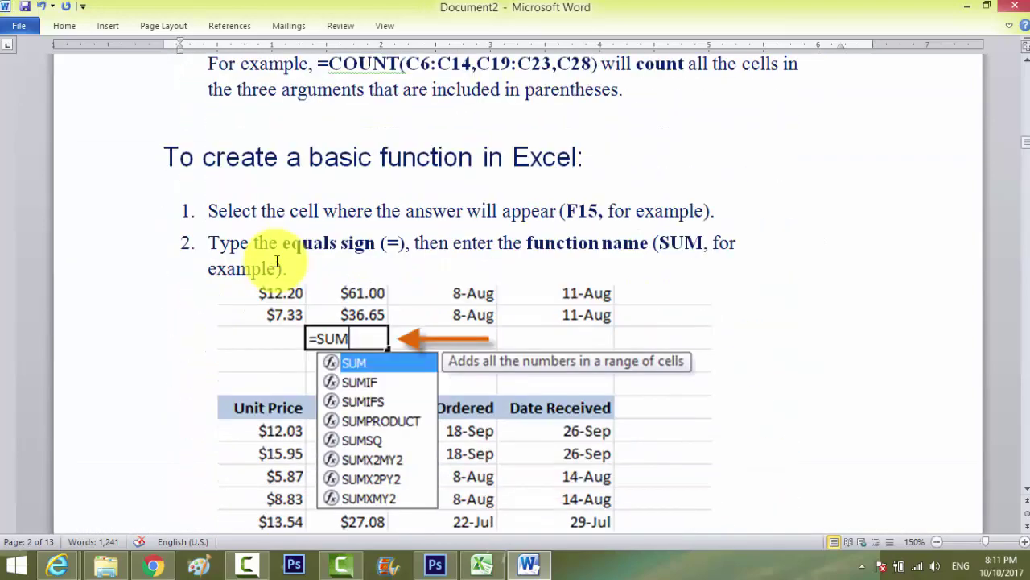
scroll(276, 262, down, 1)
scroll(276, 261, down, 1)
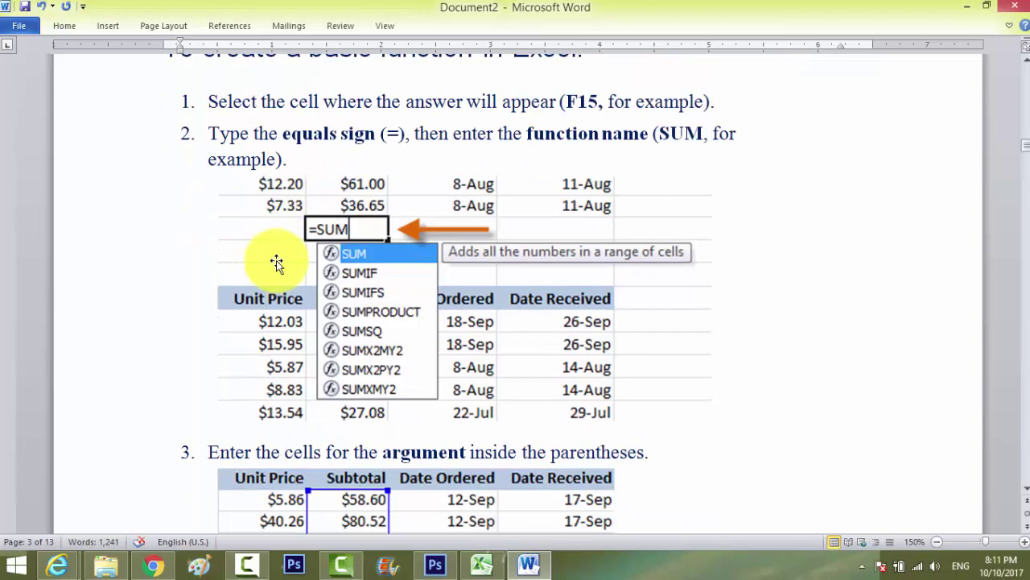
scroll(276, 261, up, 1)
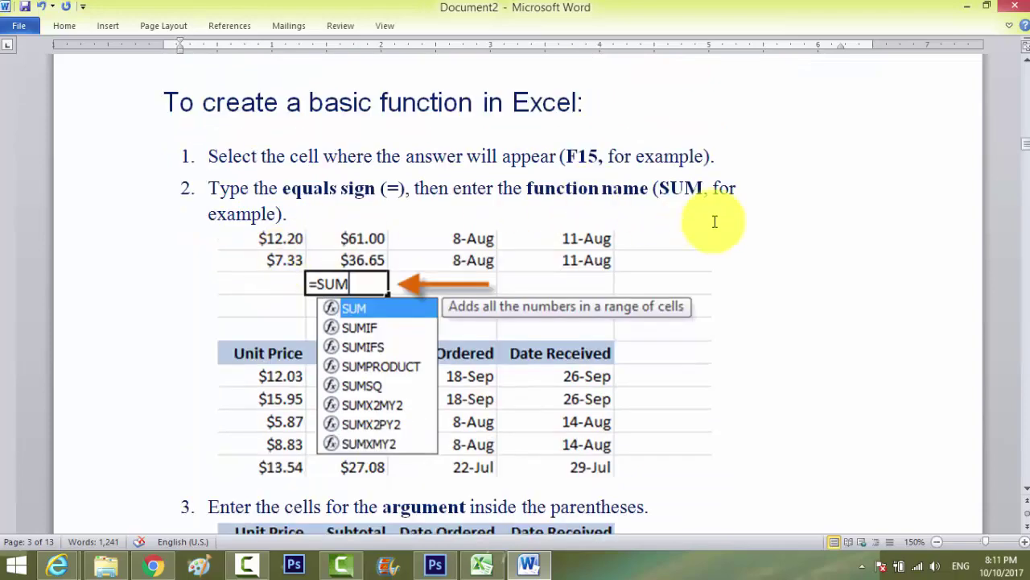
Switch to the New-Invoice(Sample) workbook and browse the Text, Date & Time and Math & Trig function lists.
click(483, 563)
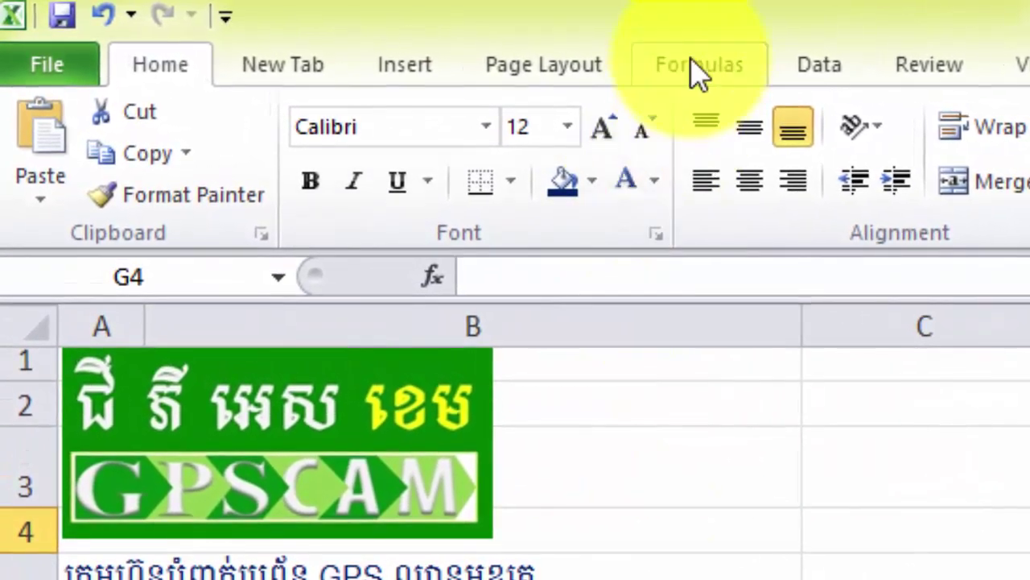
click(691, 68)
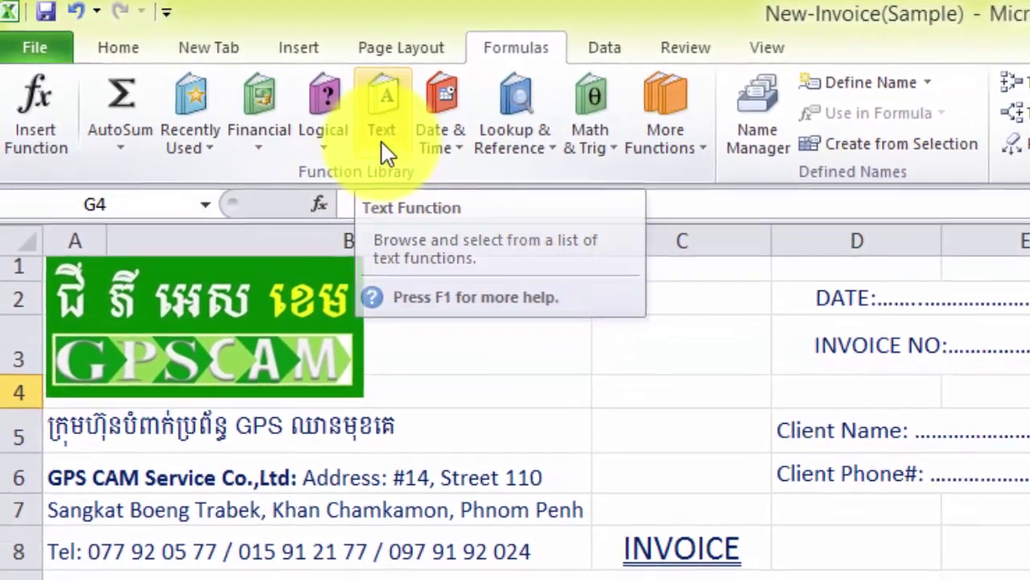
click(381, 141)
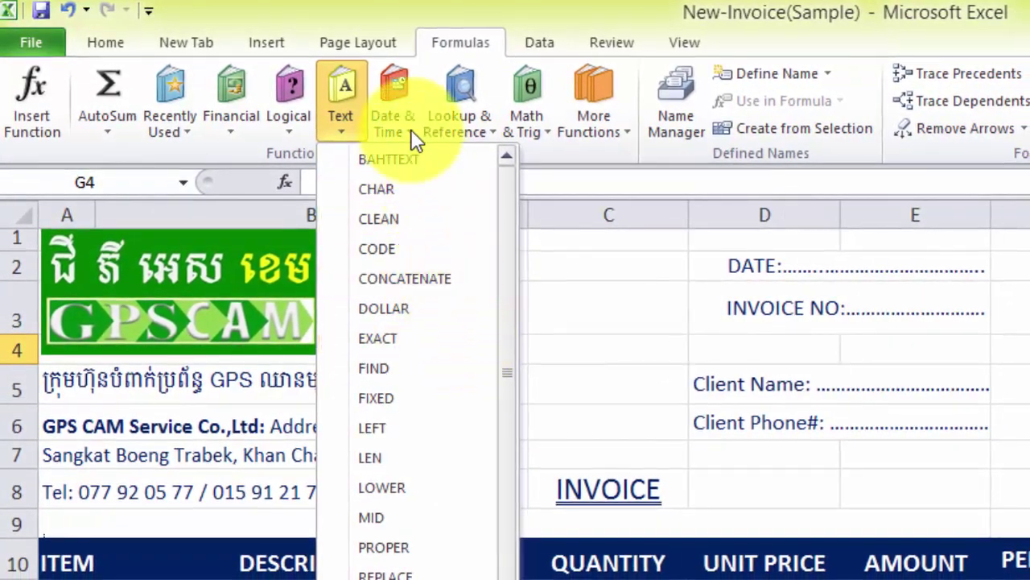
click(396, 121)
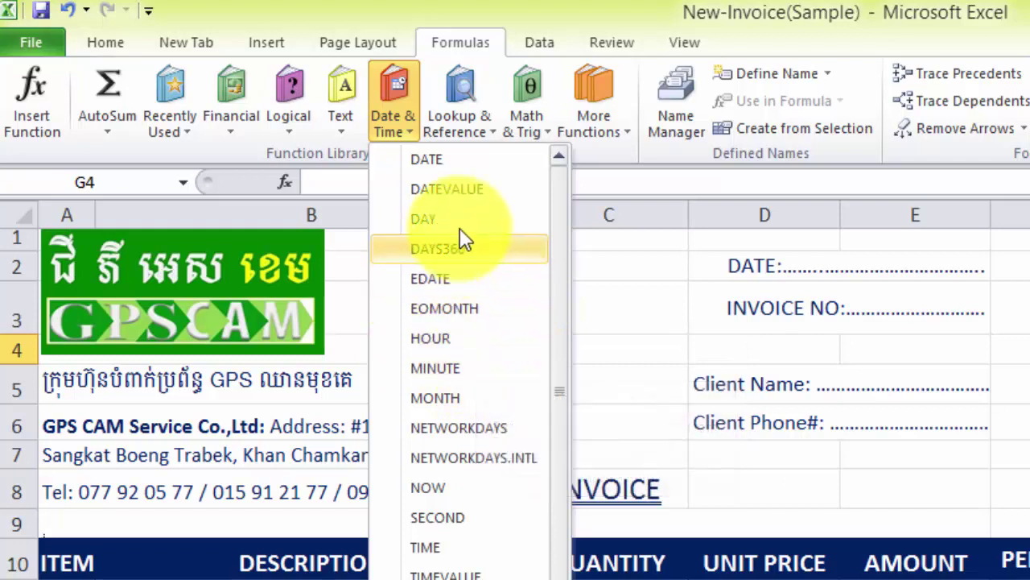
click(526, 120)
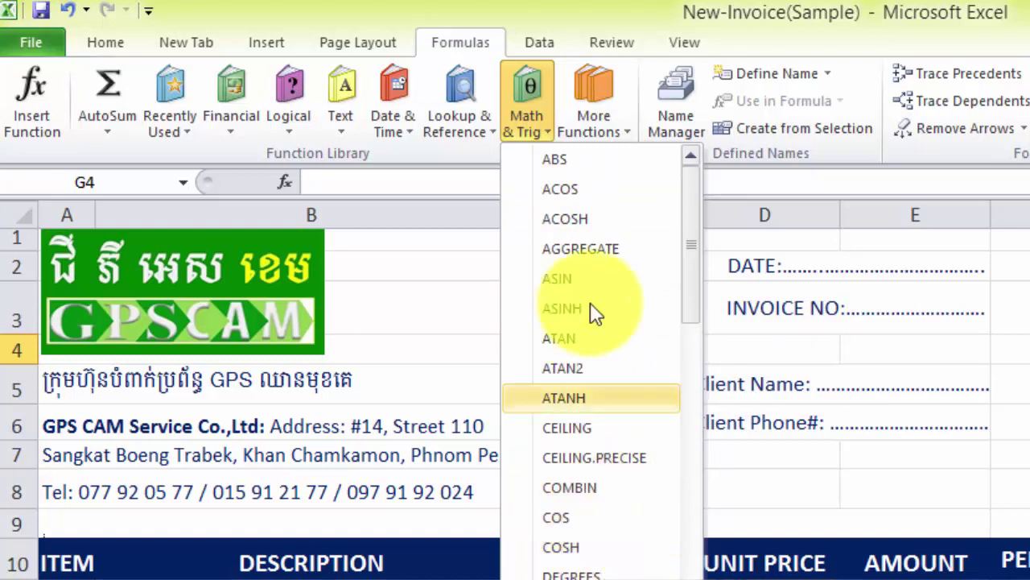
click(608, 137)
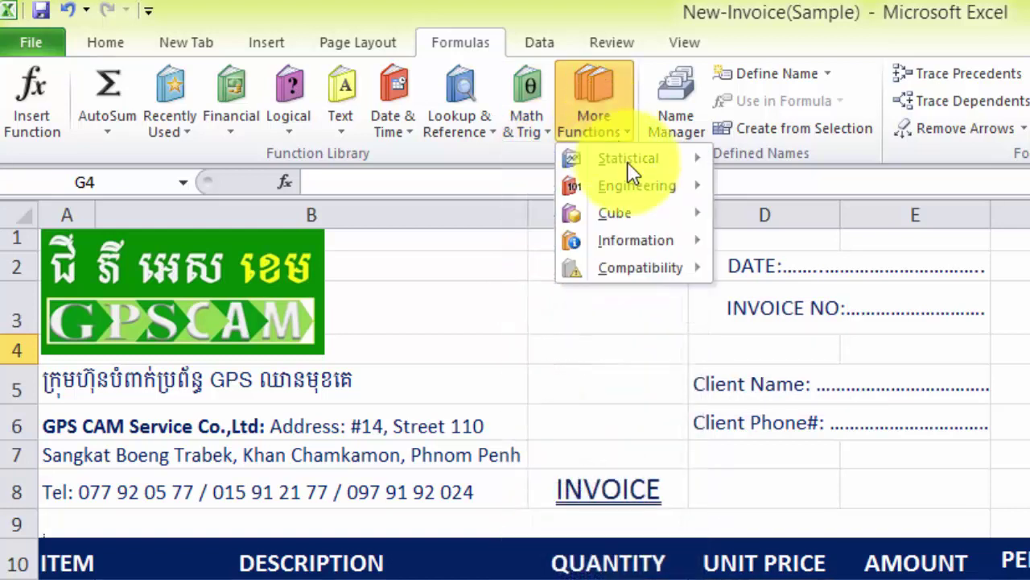
mouse_move(656, 187)
mouse_move(658, 166)
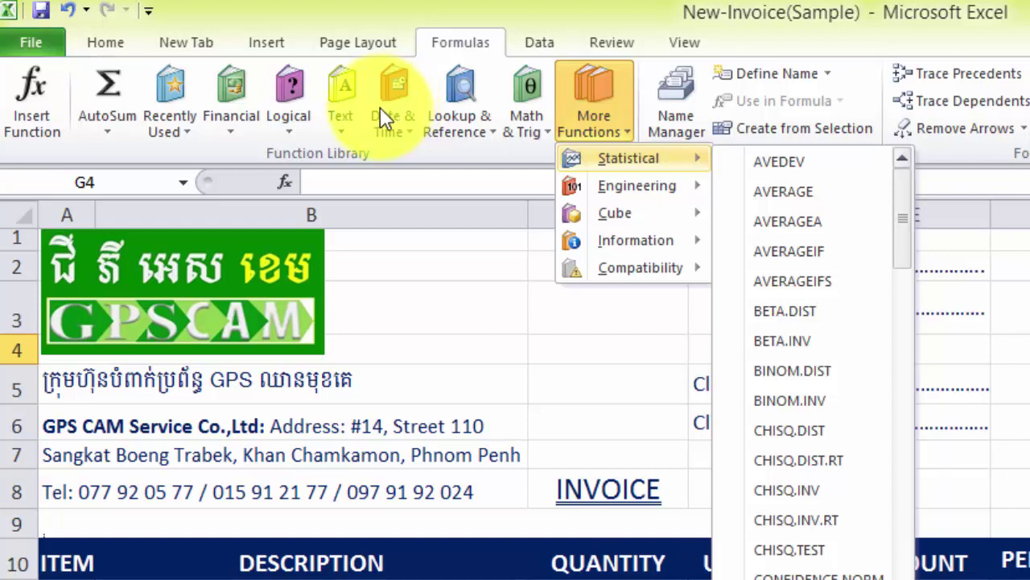
click(278, 18)
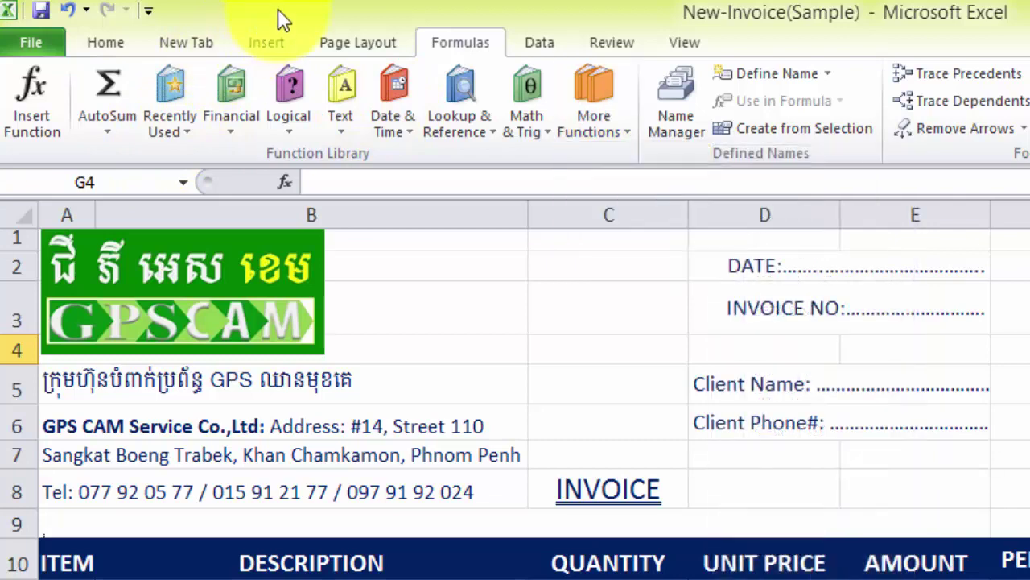
click(108, 132)
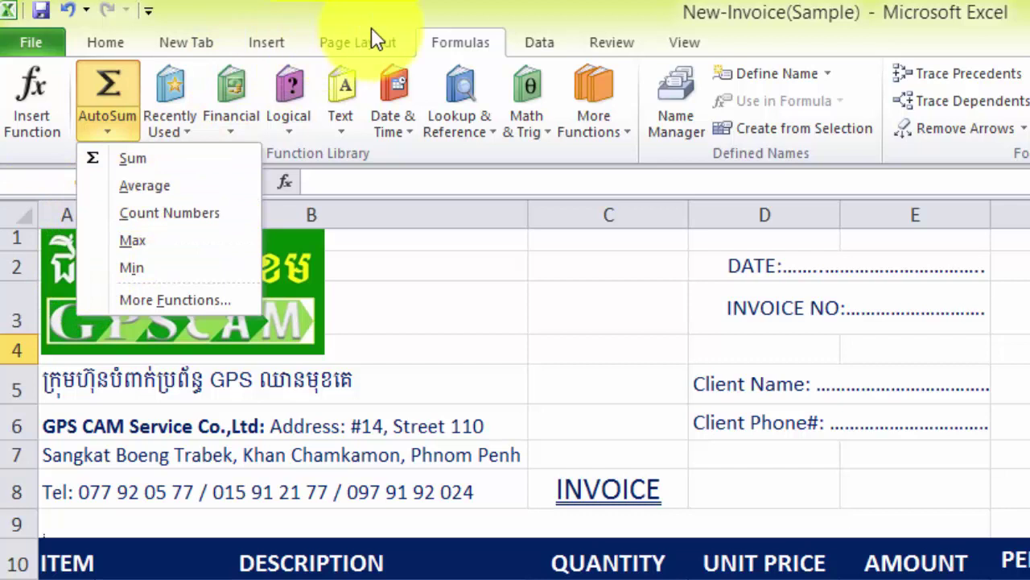
click(610, 129)
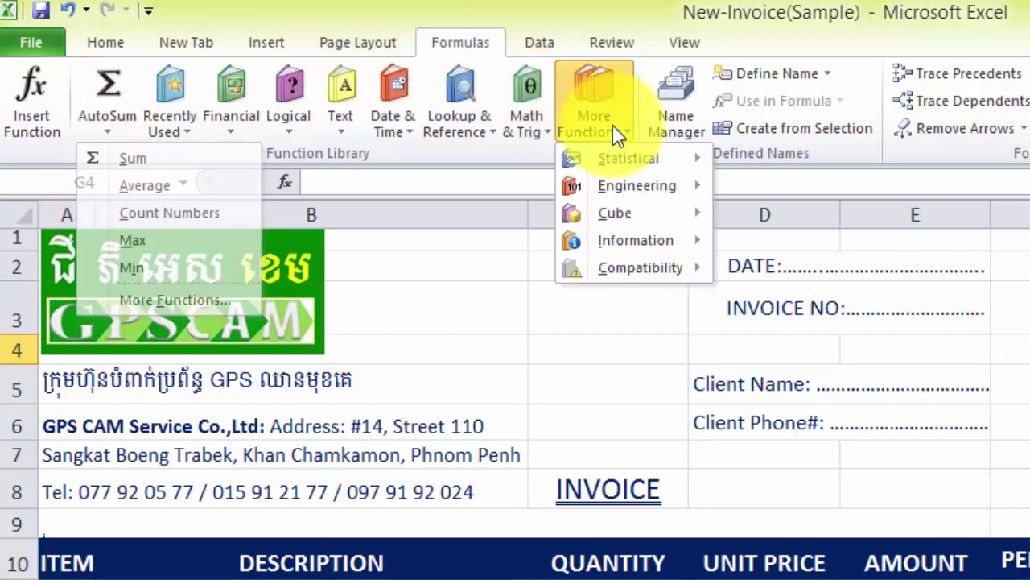
mouse_move(632, 159)
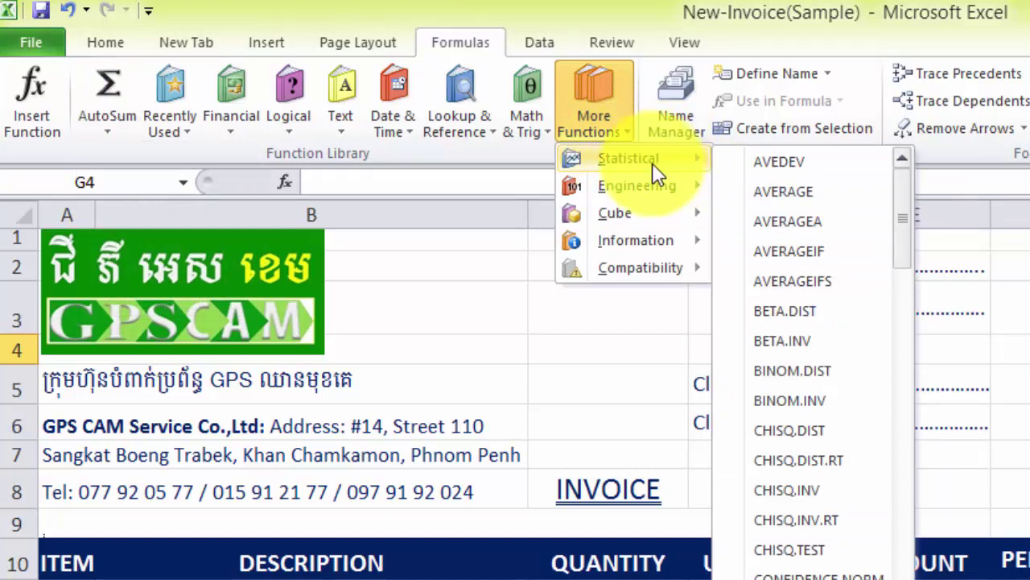
mouse_move(650, 201)
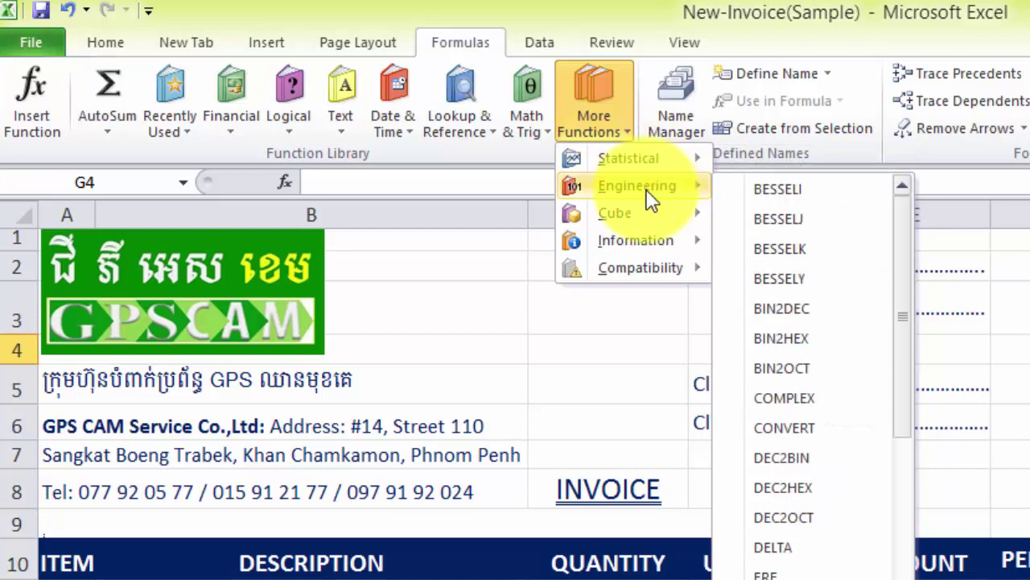
mouse_move(649, 224)
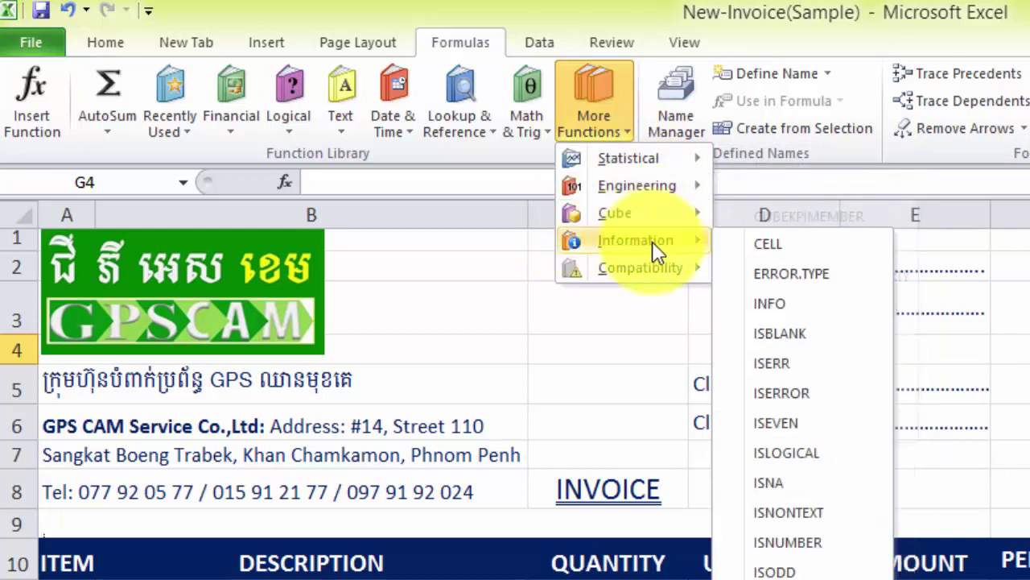
mouse_move(670, 261)
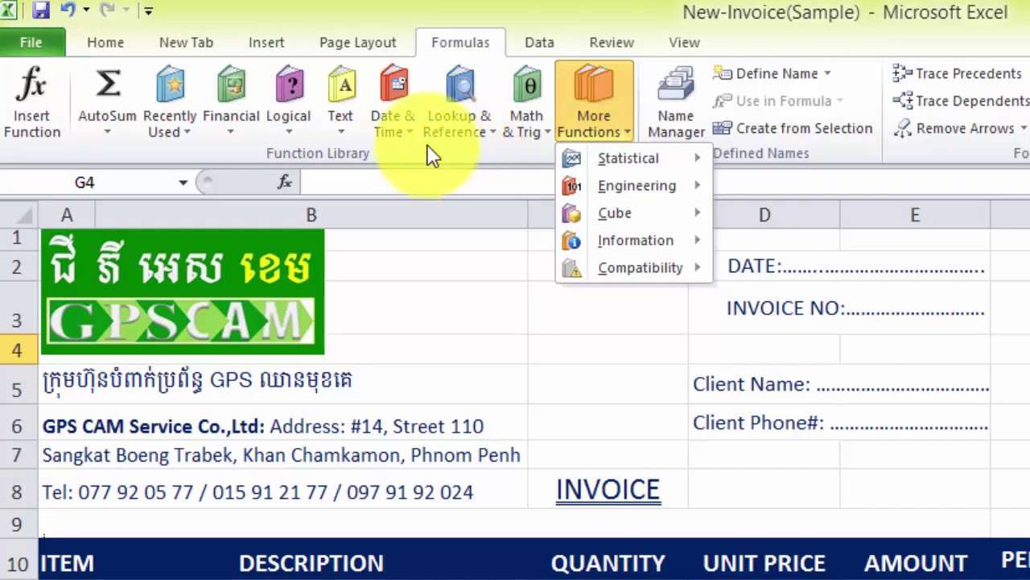
click(338, 17)
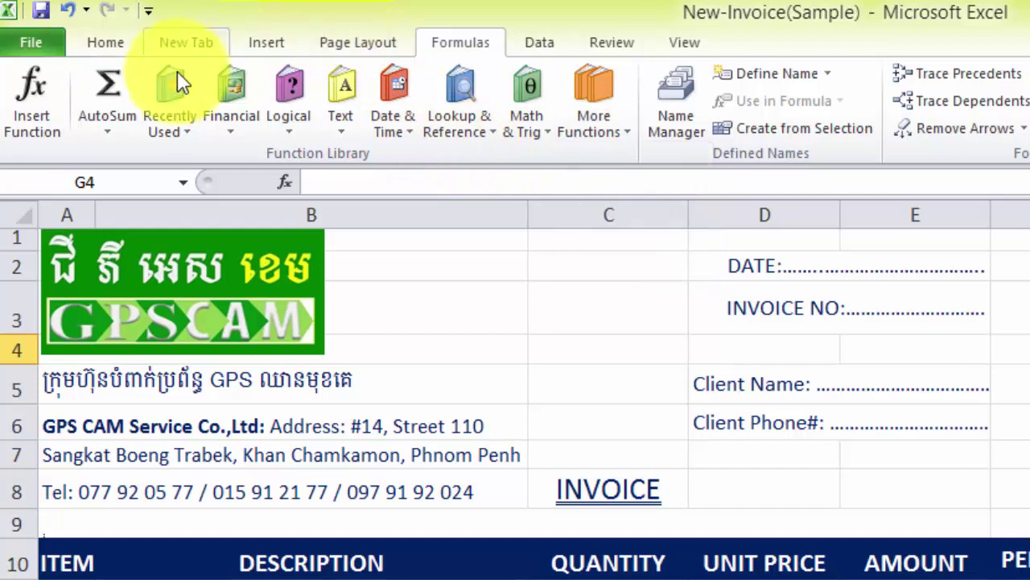
Look over the AutoSum list and other ribbon tabs, then return to Home and select TOTAL cell E20.
click(113, 138)
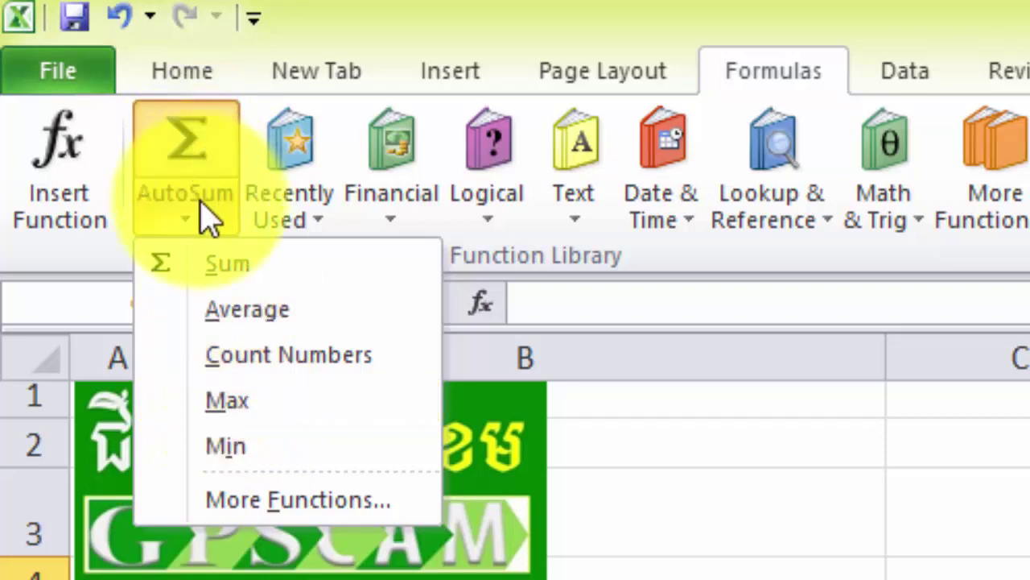
click(445, 49)
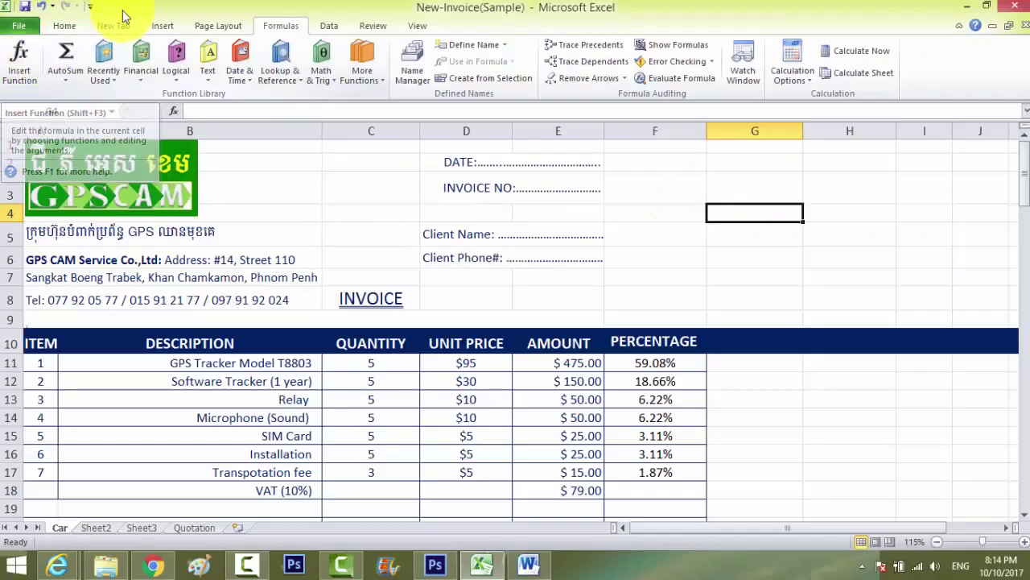
click(125, 25)
click(162, 26)
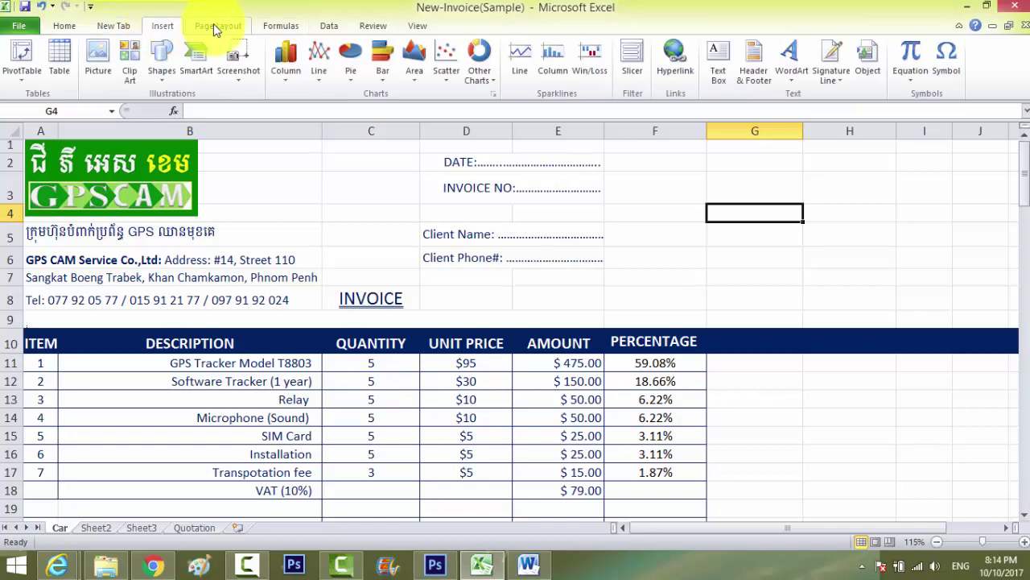
click(217, 25)
click(64, 26)
scroll(578, 398, down, 2)
click(577, 397)
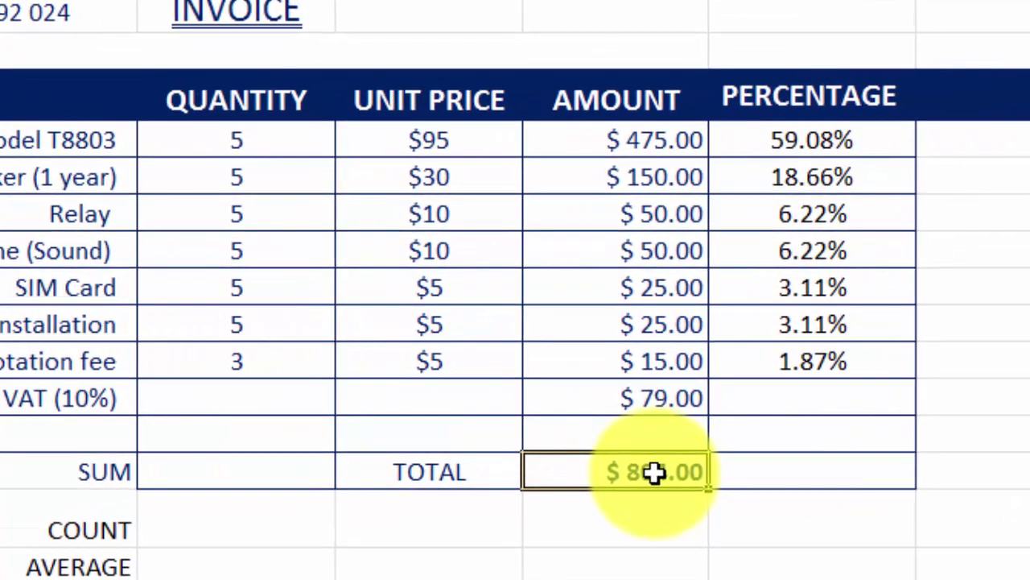
double_click(653, 472)
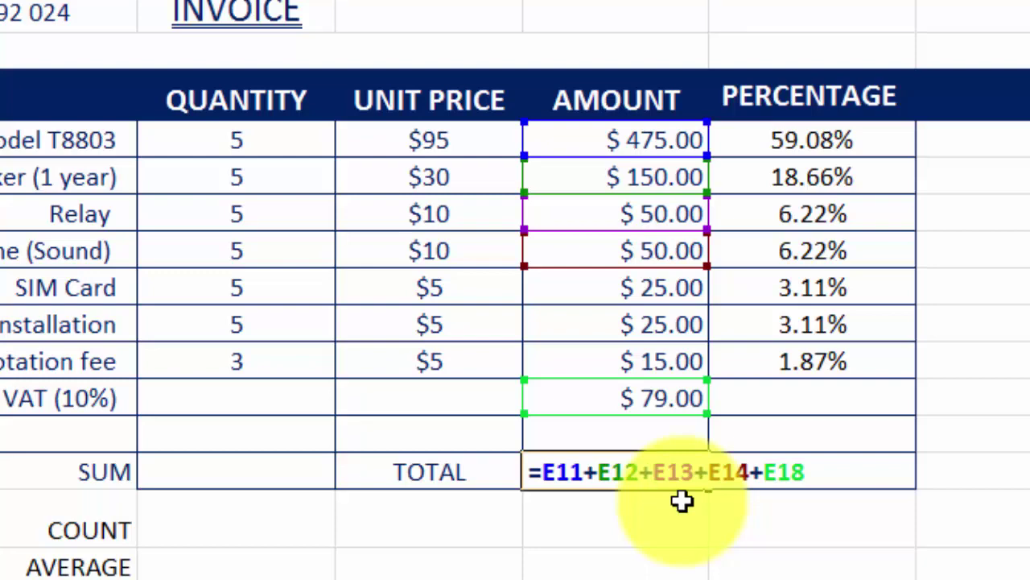
click(683, 500)
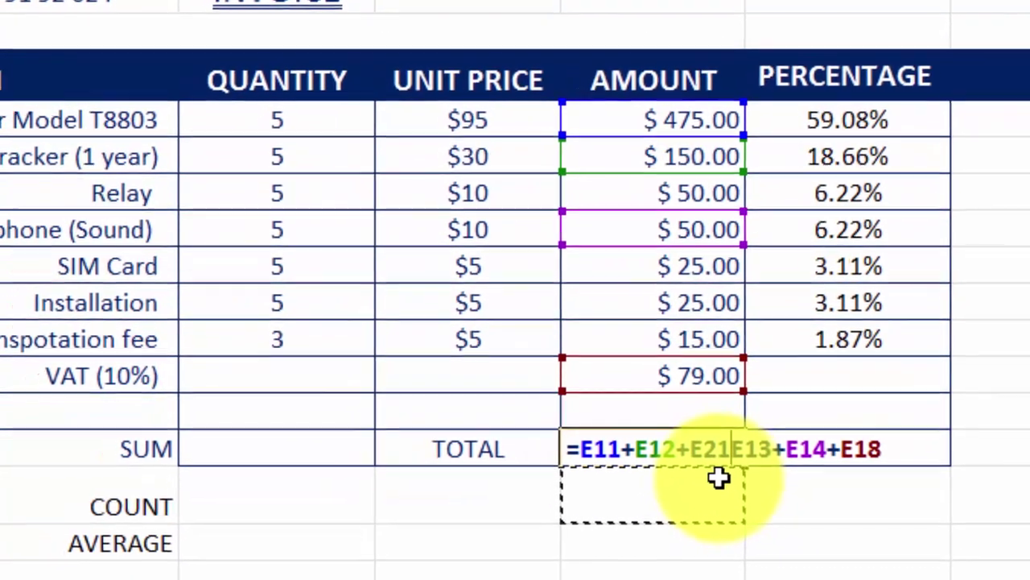
key(Escape)
double_click(649, 449)
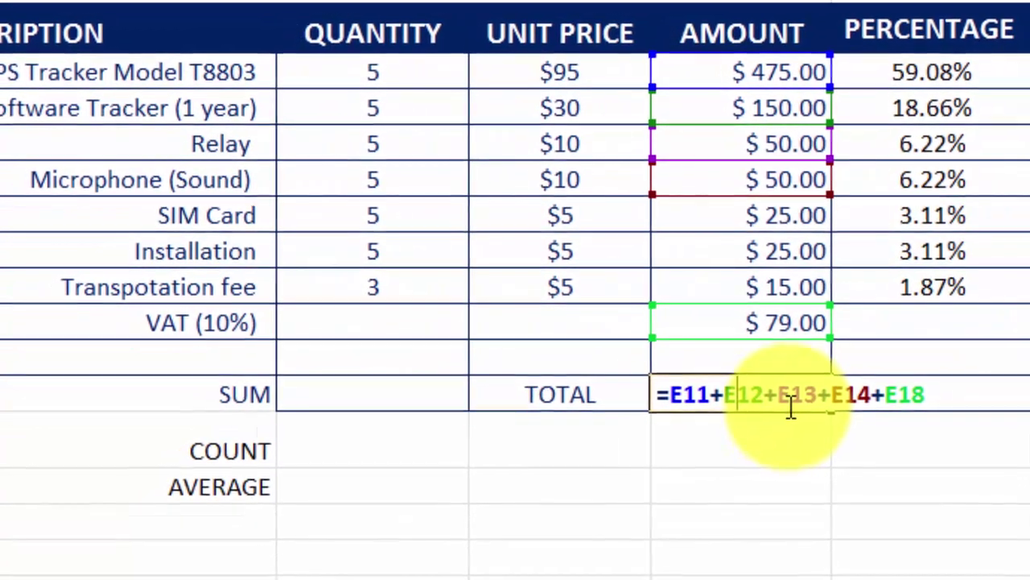
key(Escape)
click(561, 460)
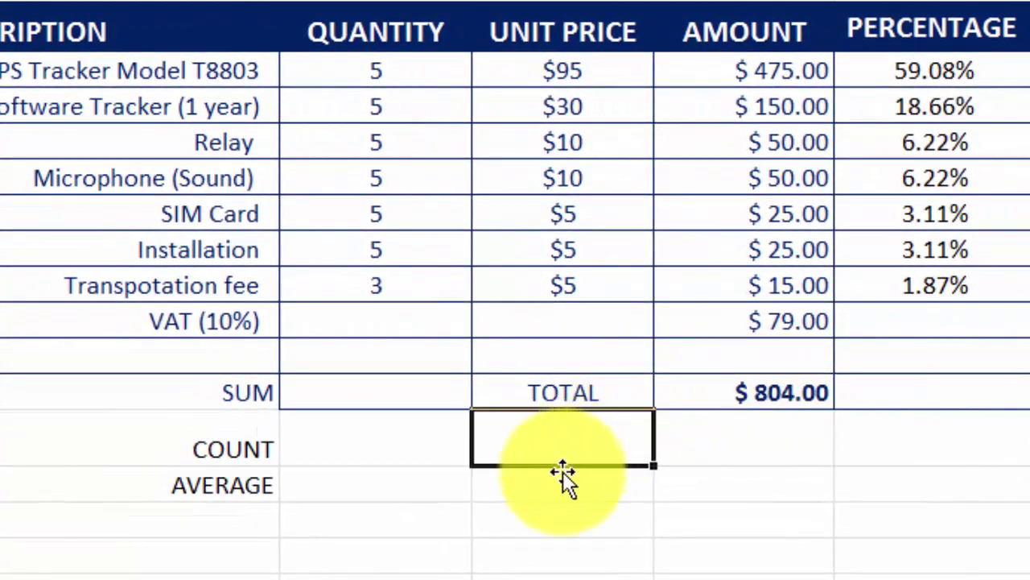
click(403, 478)
click(559, 393)
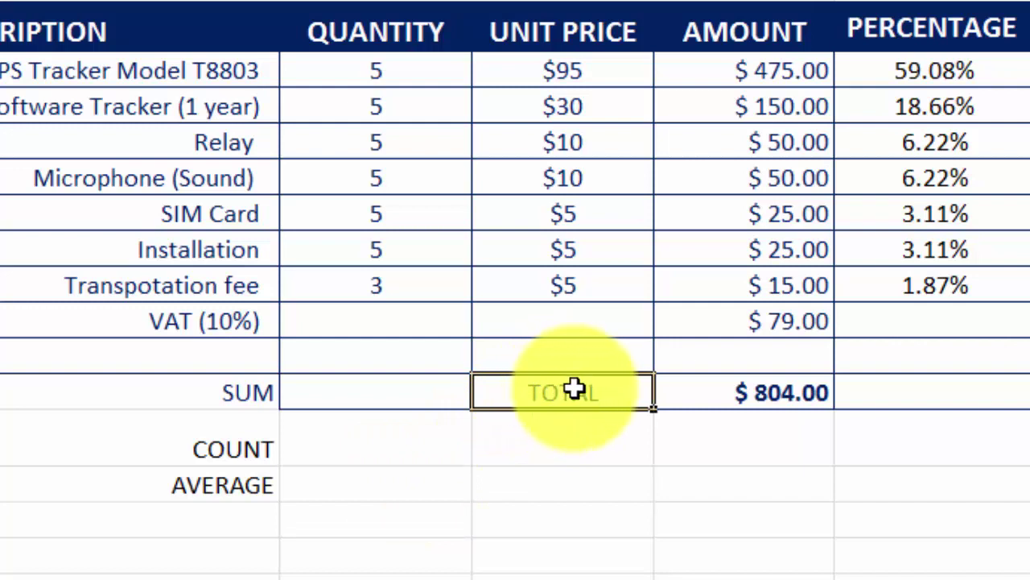
key(Delete)
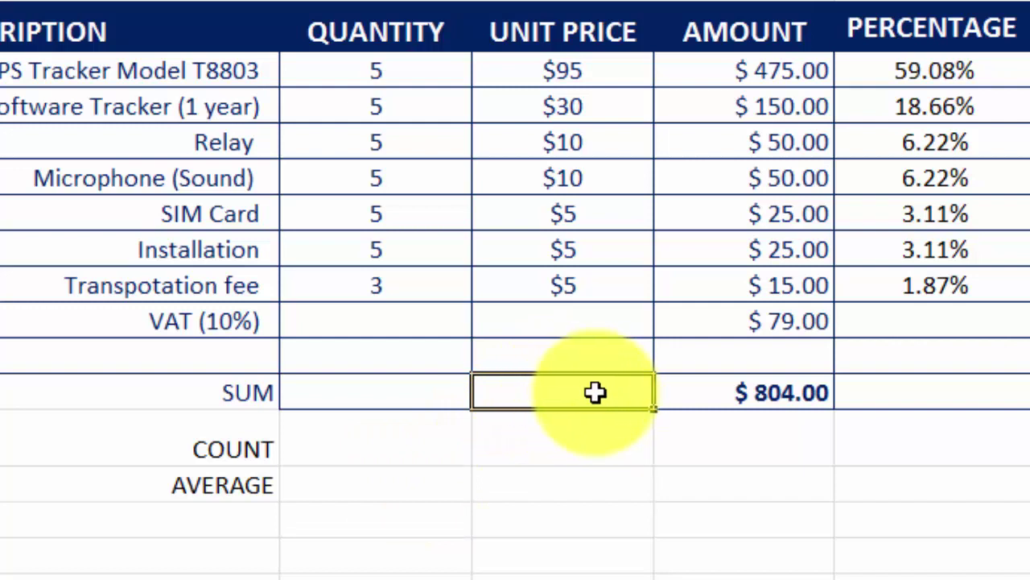
key(ctrl+z)
click(724, 437)
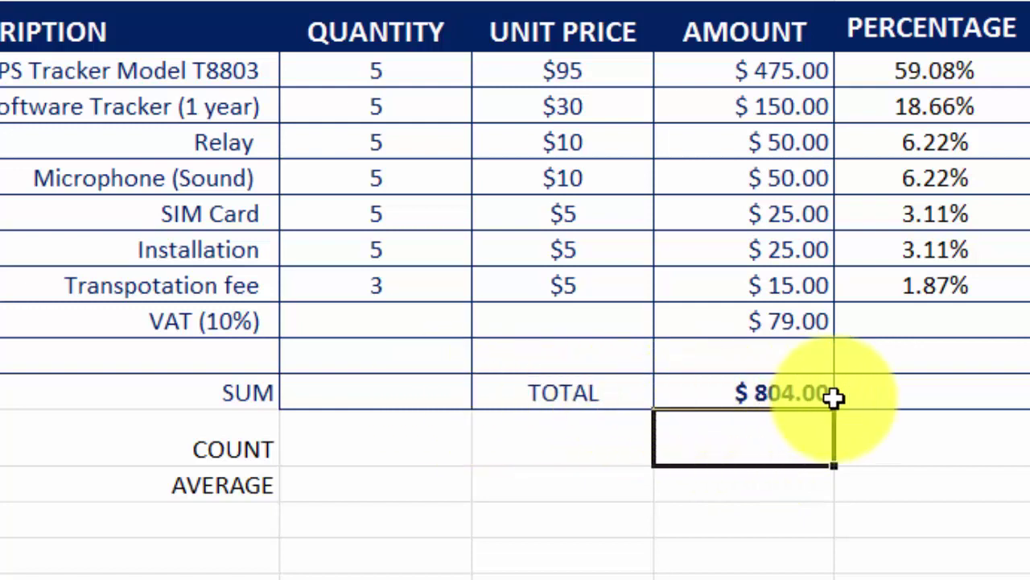
click(883, 388)
click(765, 392)
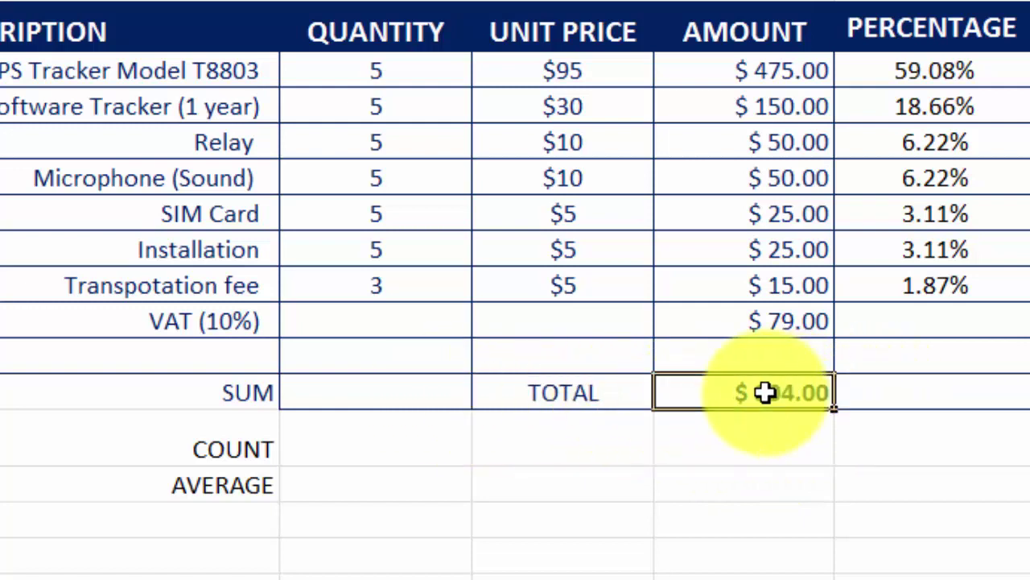
Enter =SUM(E11:E18) in the COUNT row's amount cell, giving $869.00.
click(758, 440)
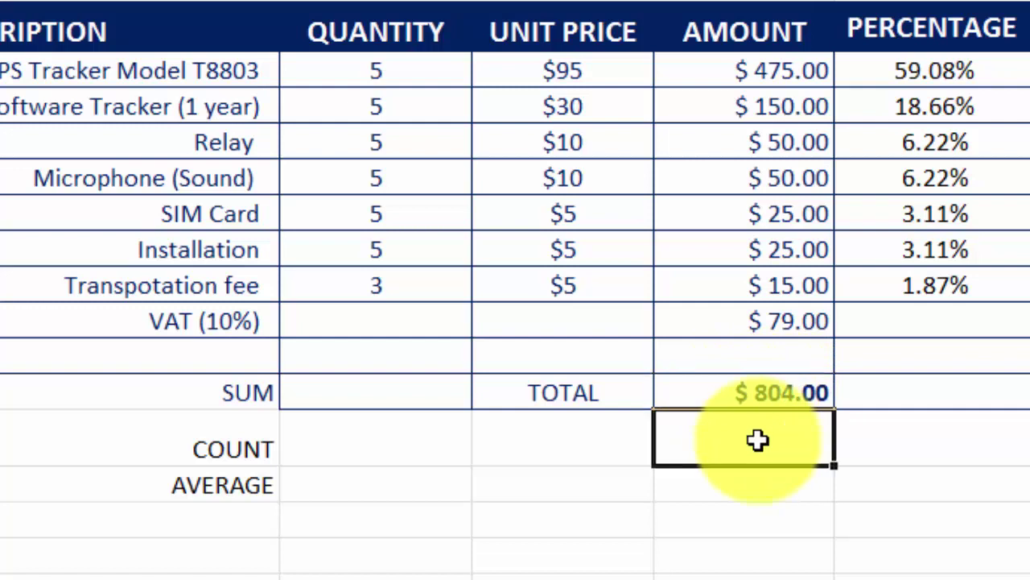
text(=)
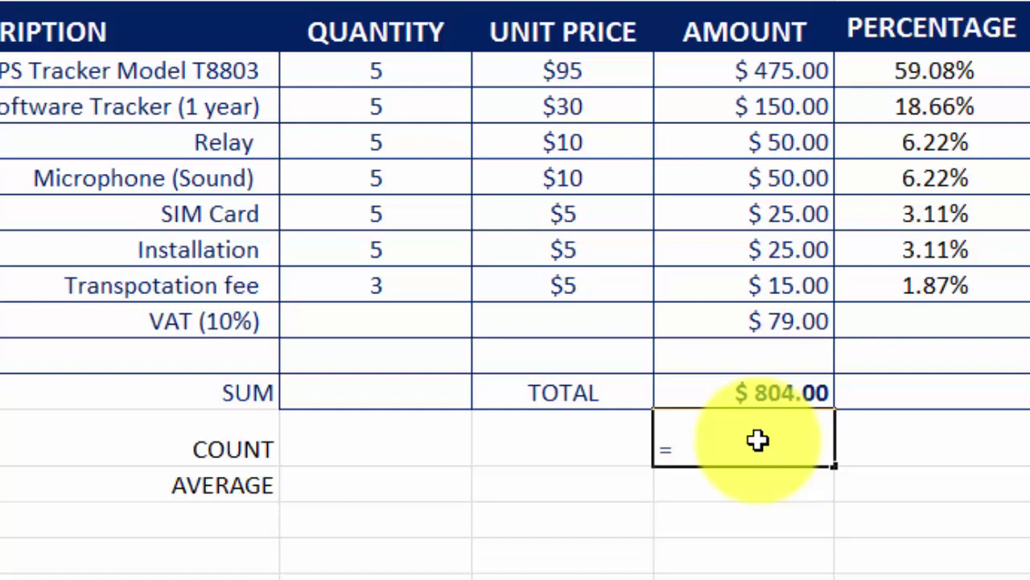
text(si)
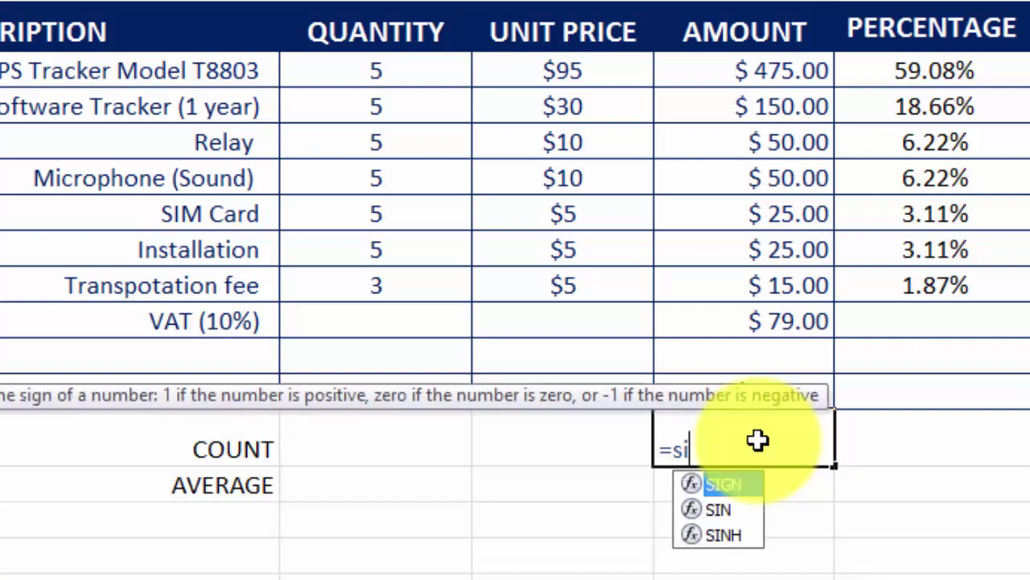
key(BackSpace)
text(um)
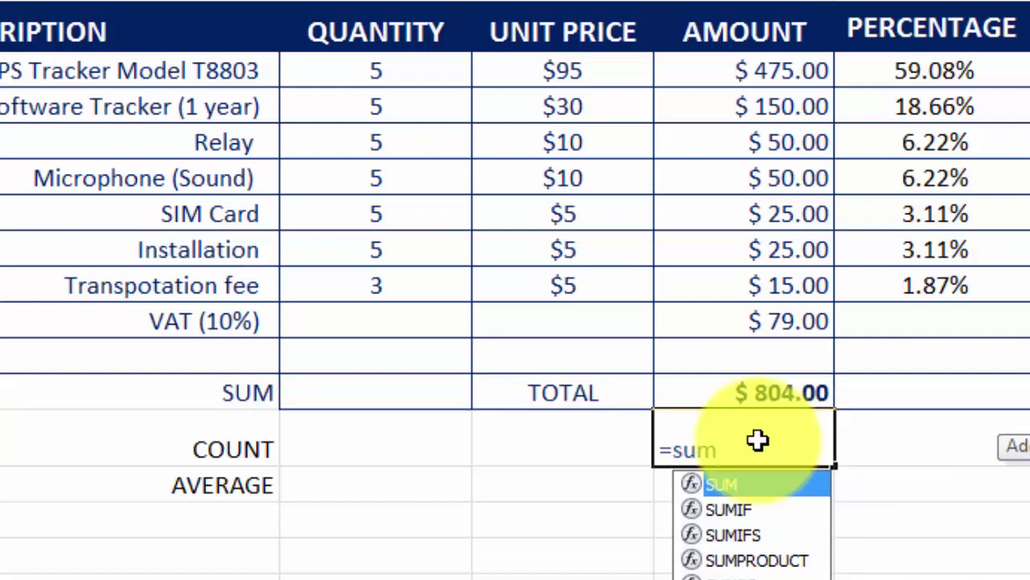
text(()
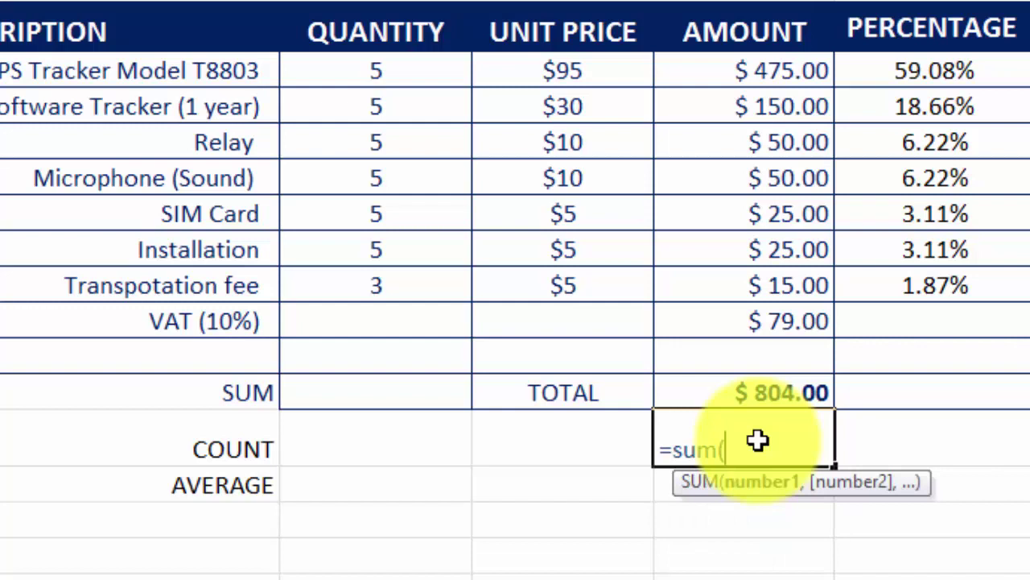
click(742, 71)
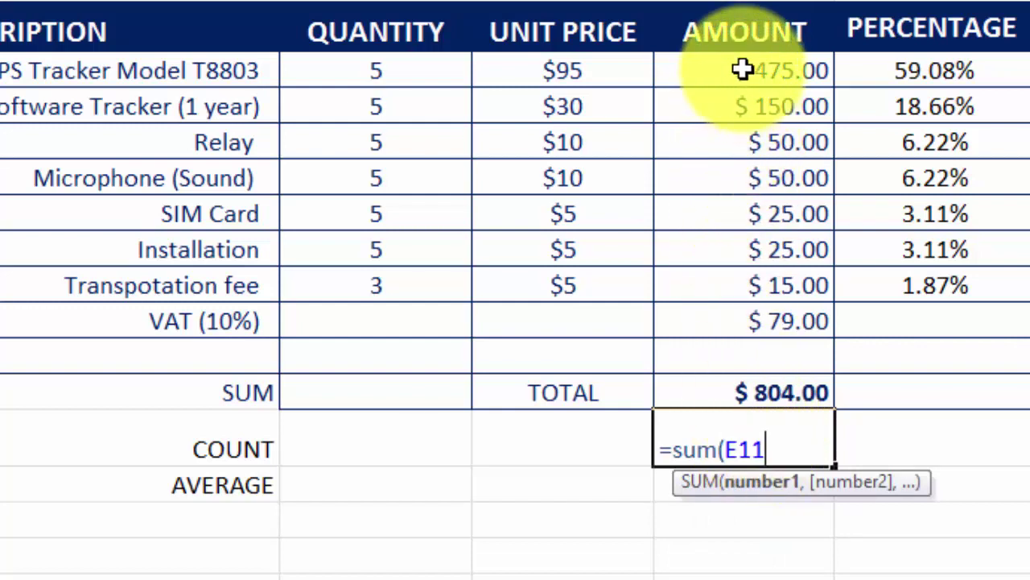
drag(743, 71, 750, 320)
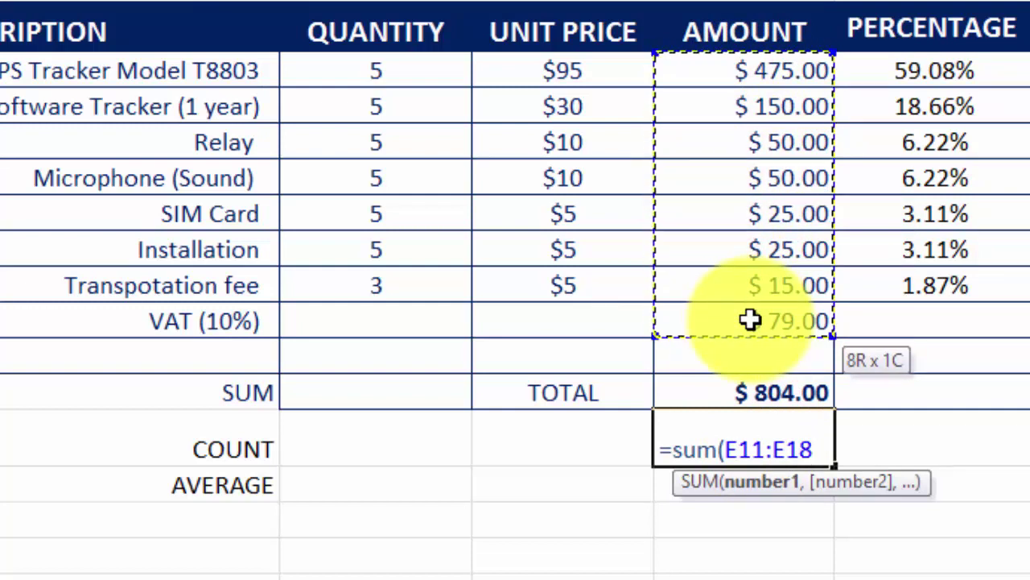
text())
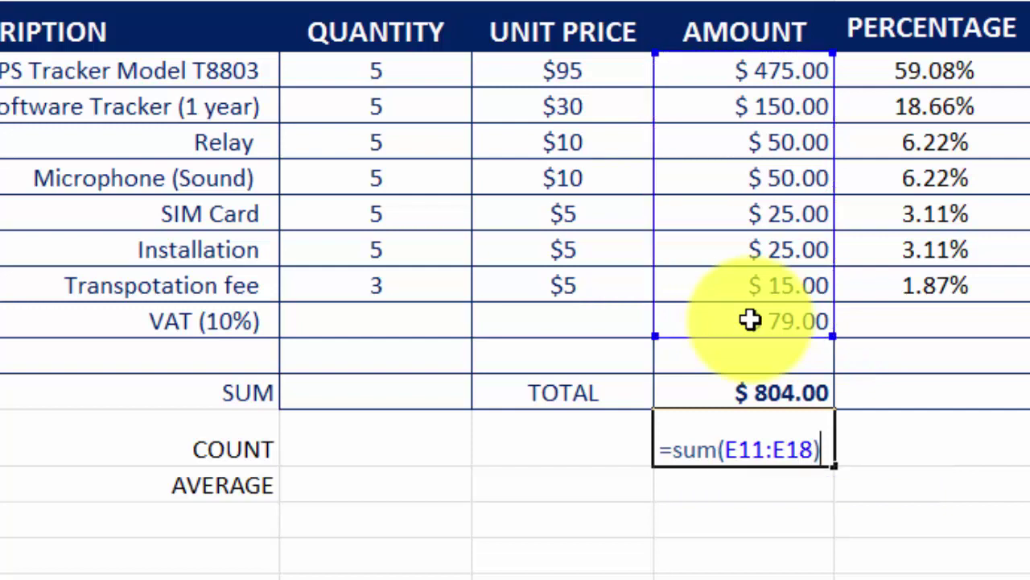
key(Return)
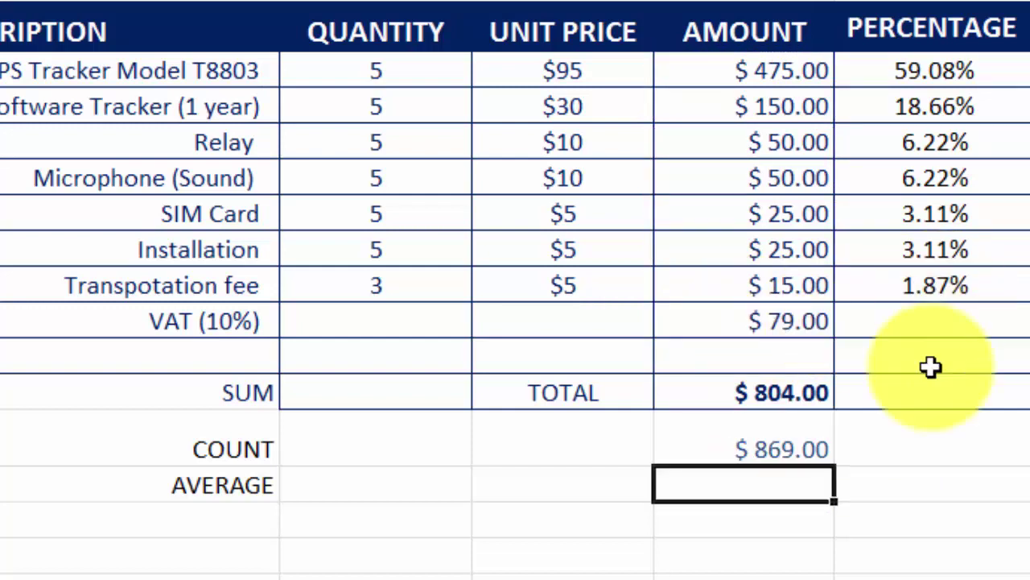
click(789, 450)
click(778, 483)
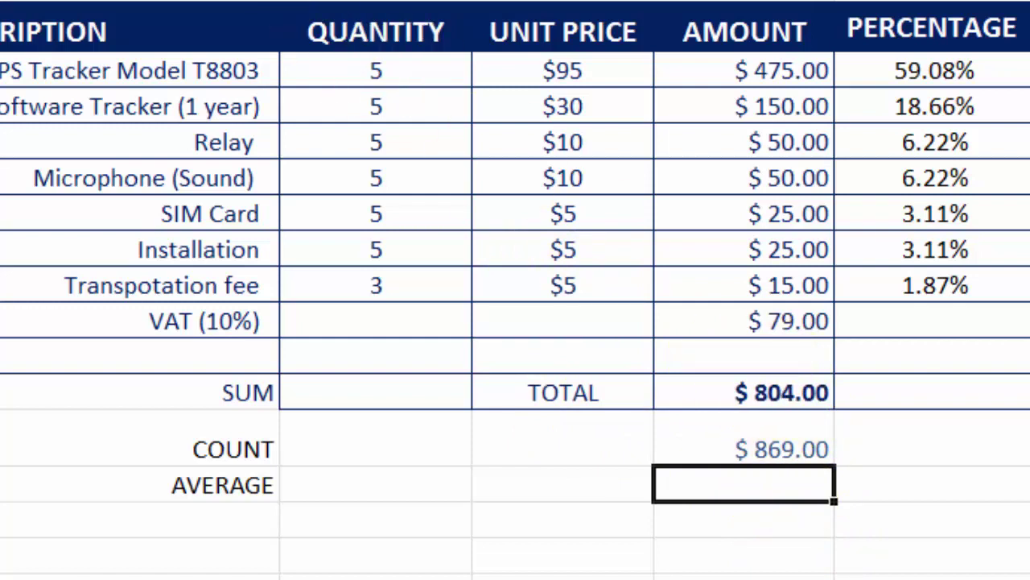
Enter the same =SUM(E11:E18) in the AVERAGE row's amount cell, also showing $869.00.
text(=SUM()
key(Up)
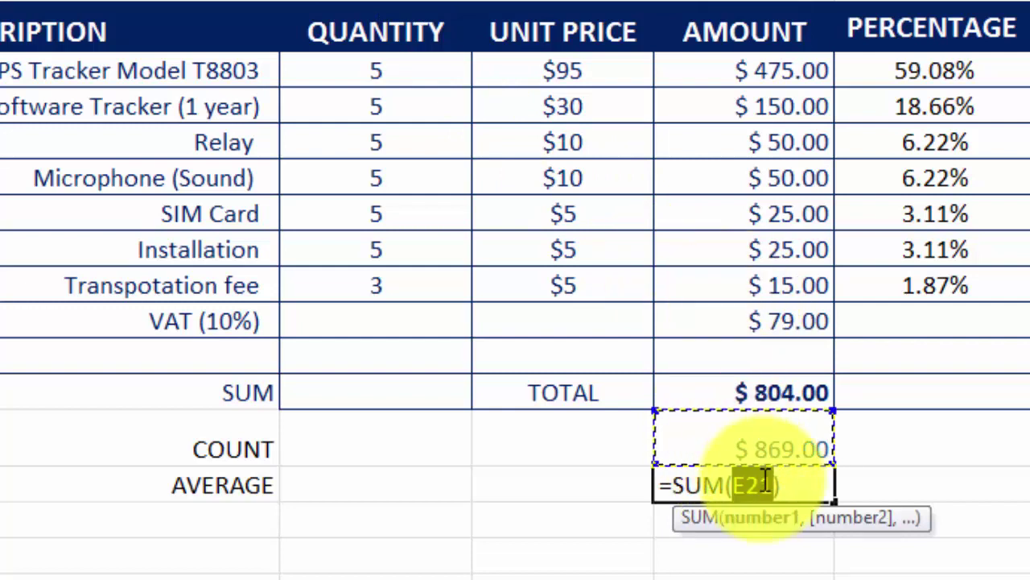
text())
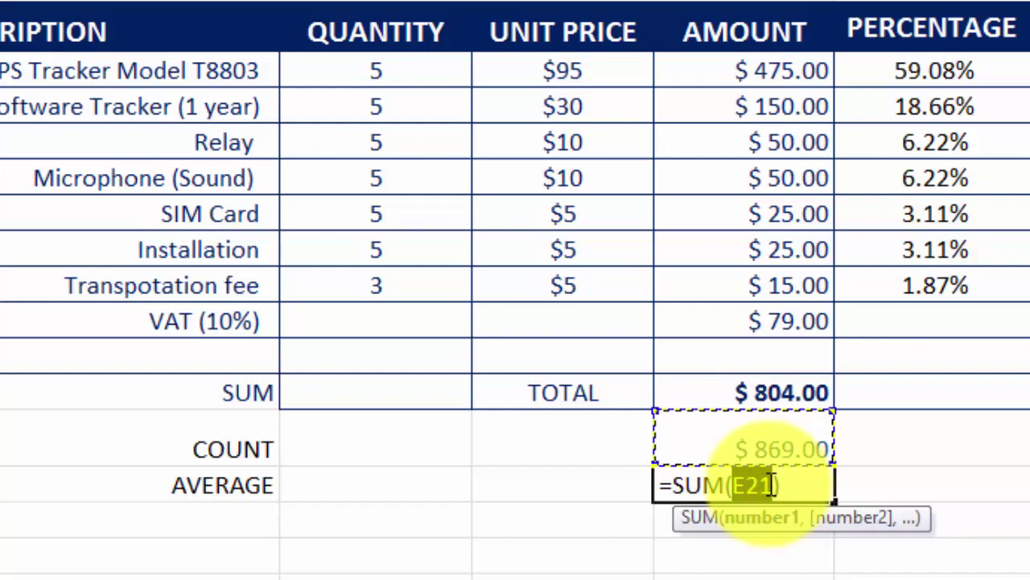
text(E)
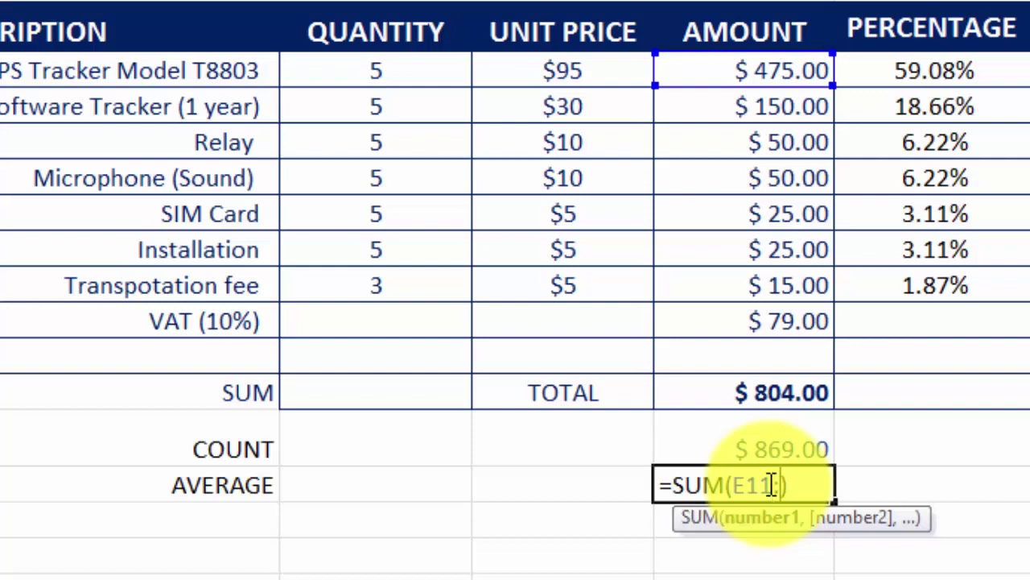
text(E)
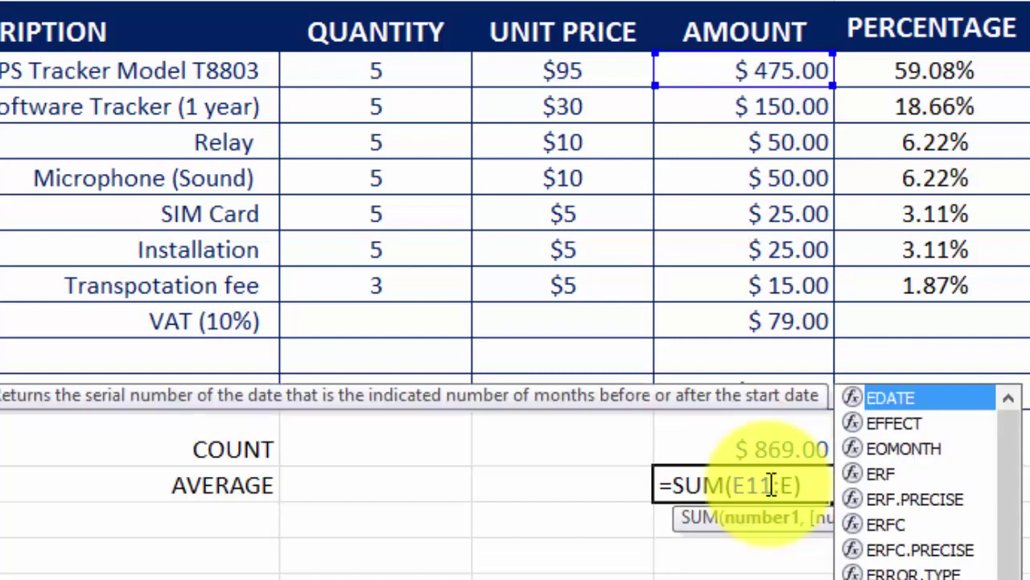
text(18)
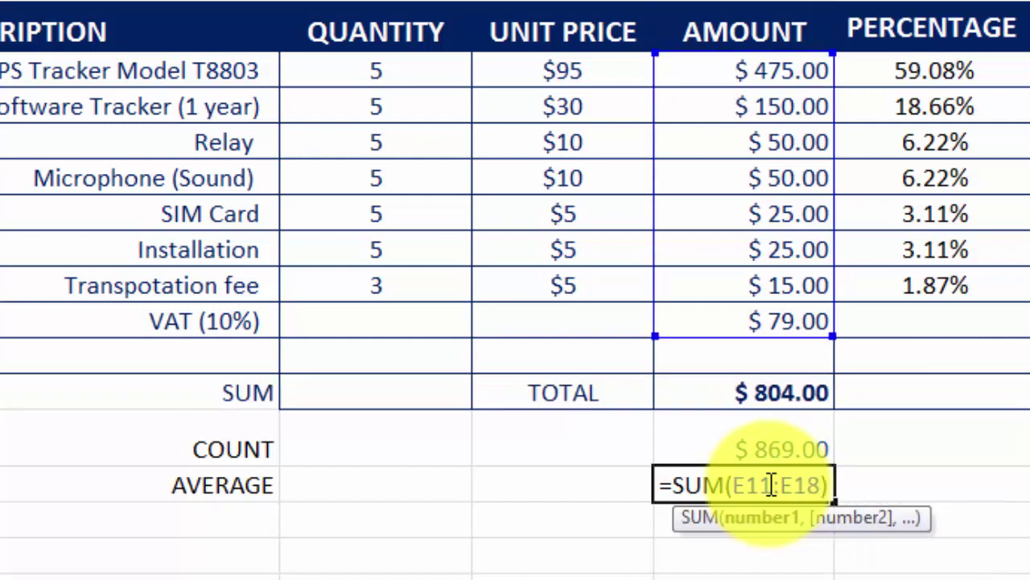
key(Return)
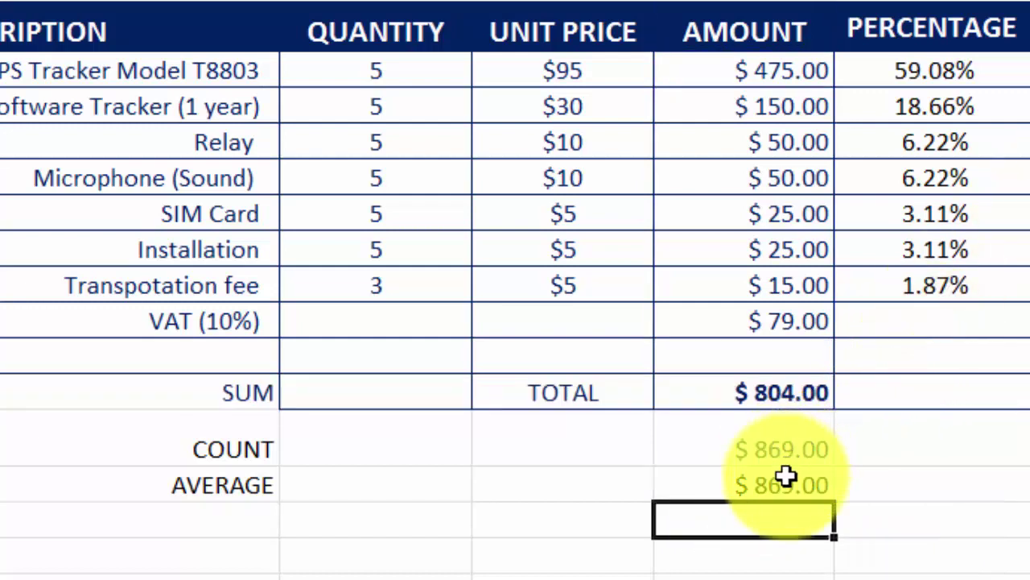
click(785, 477)
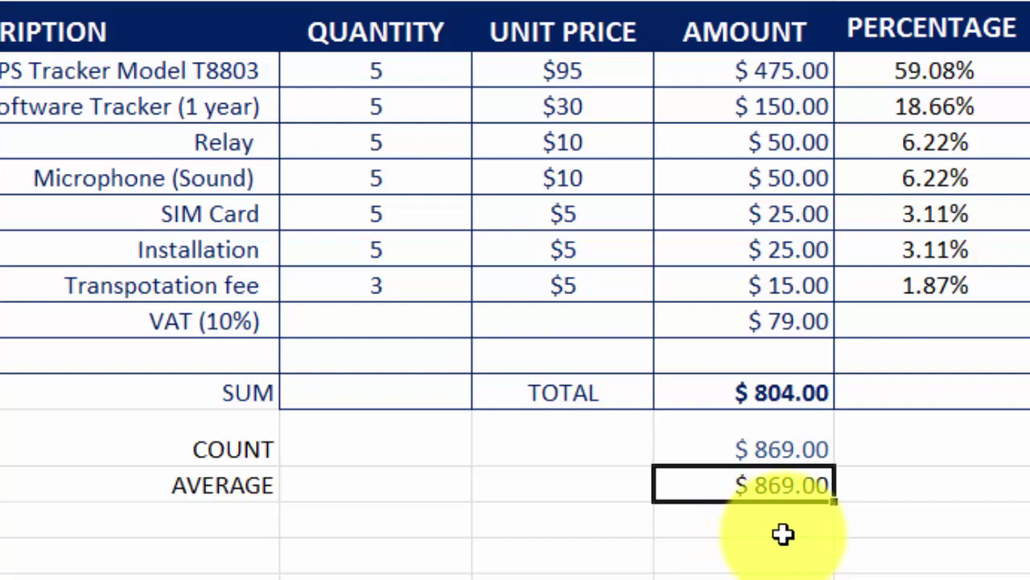
click(360, 448)
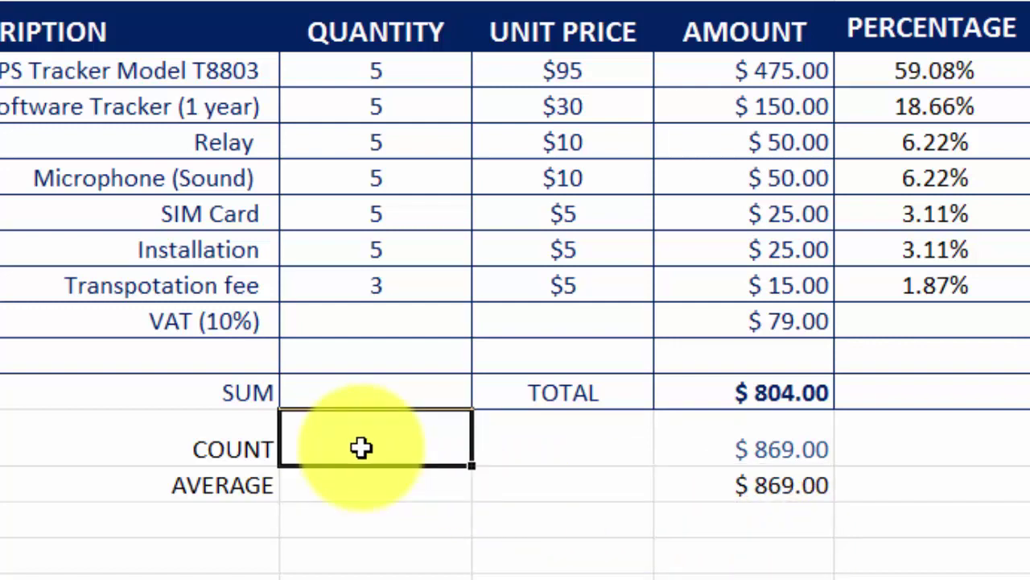
Enter =COUNT(C11:C17) in the COUNT row's Quantity cell, giving 7.
text(=)
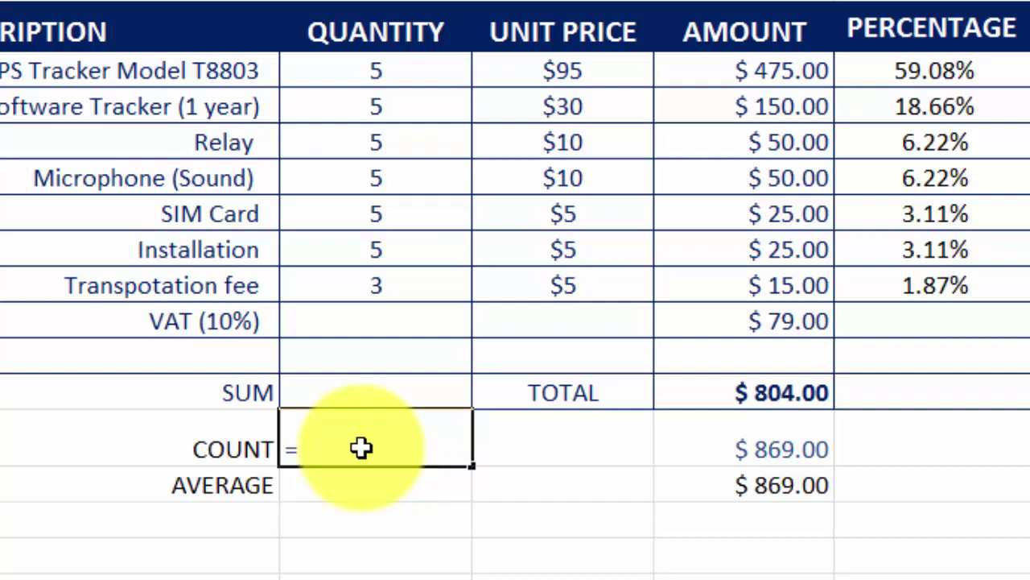
text(count)
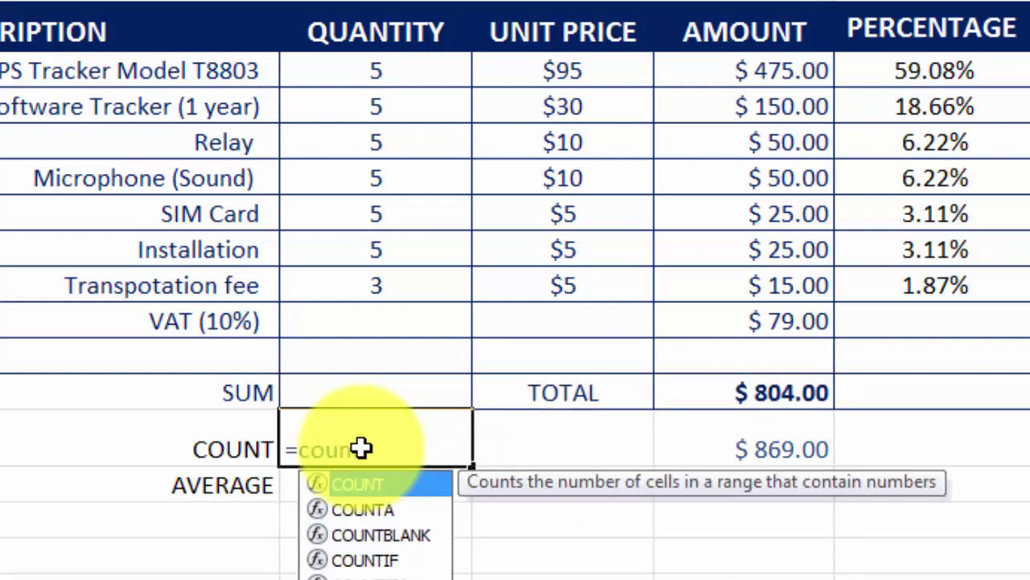
text(()
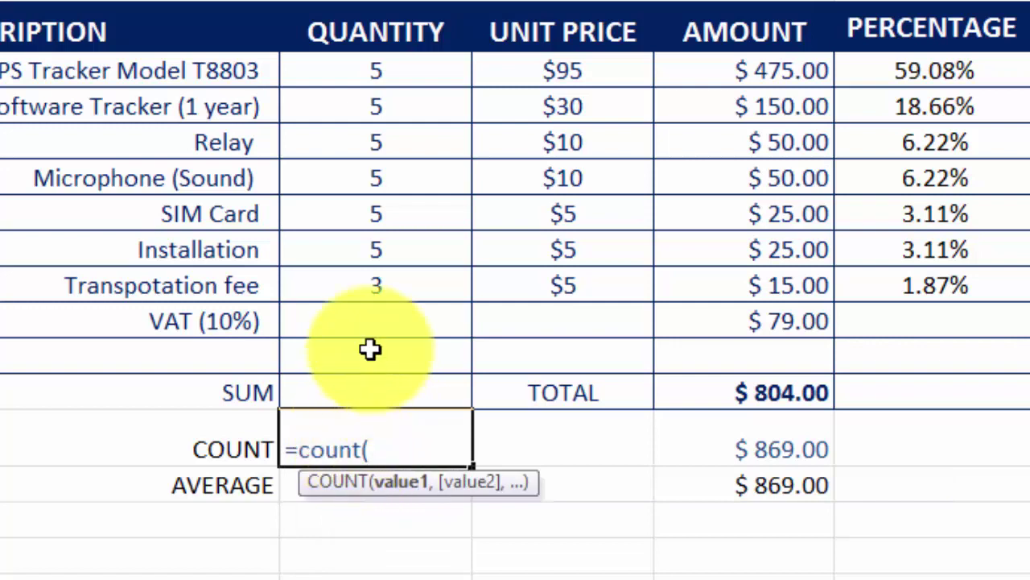
drag(375, 284, 383, 78)
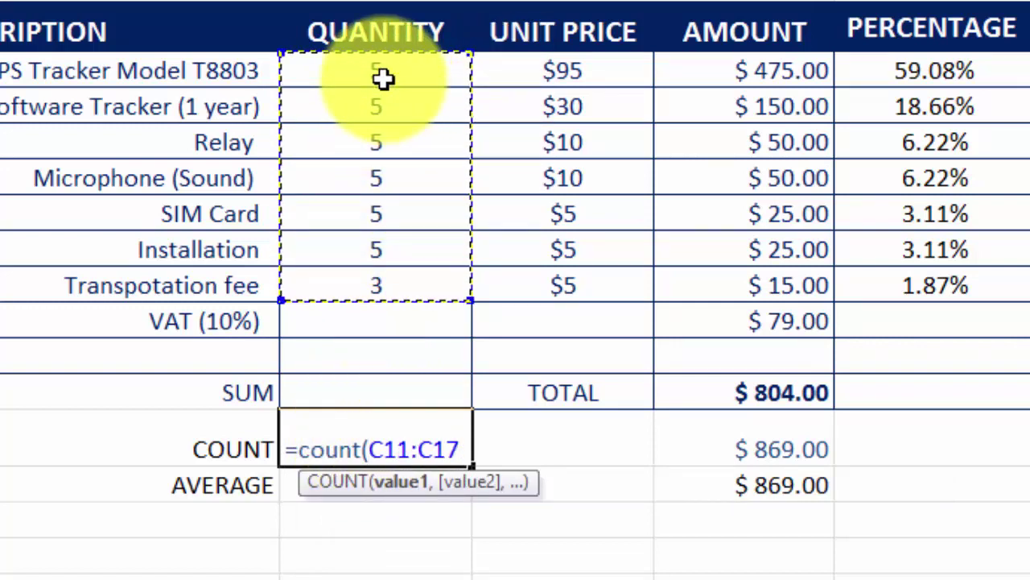
text())
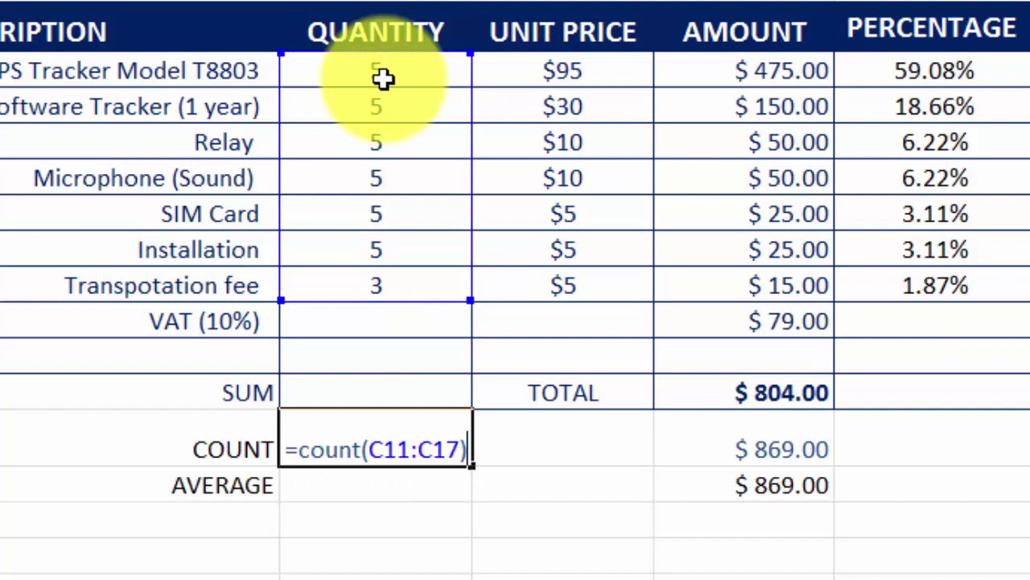
key(Return)
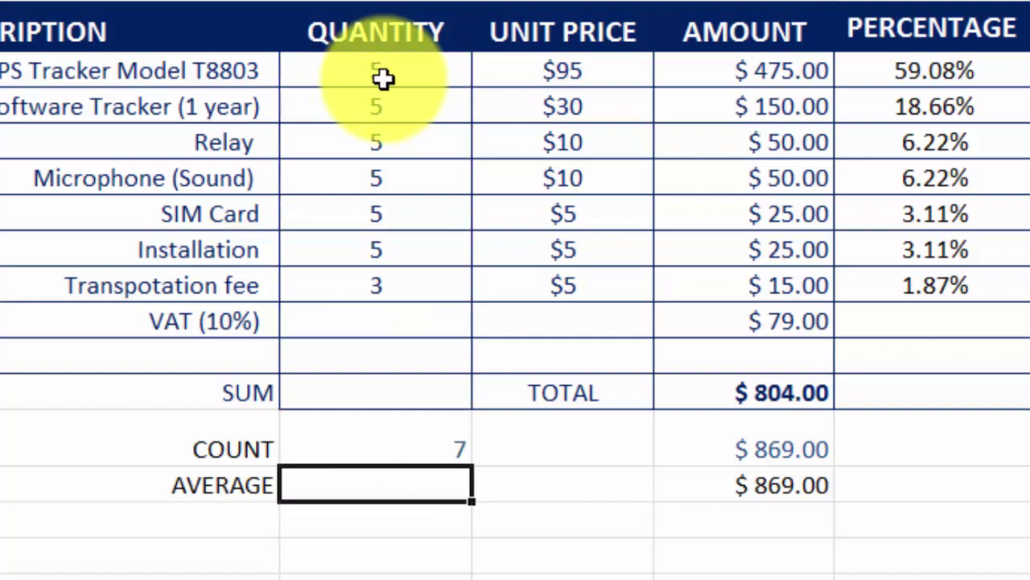
click(412, 434)
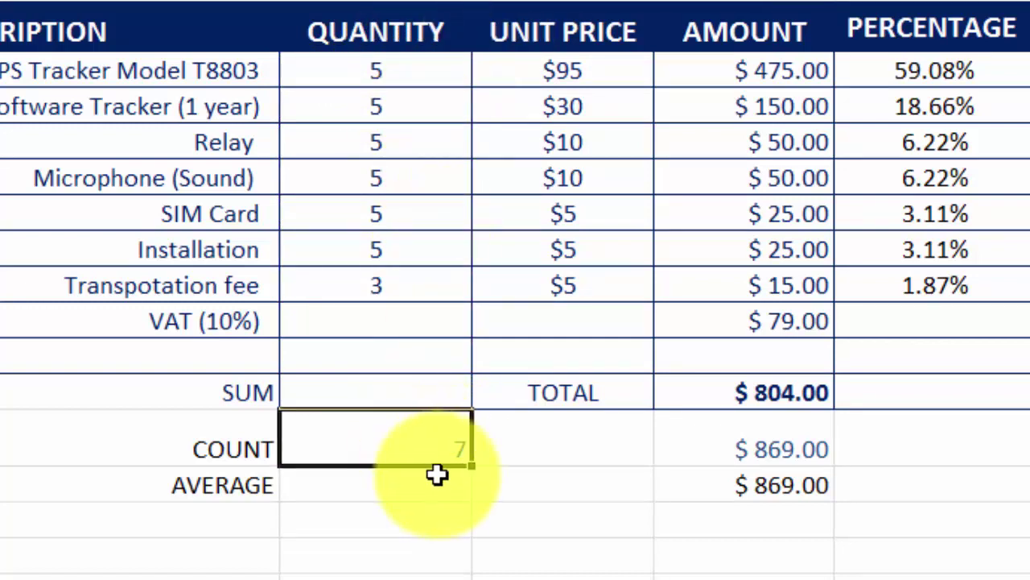
Enter =AVERAGE(E11:E18) in the AVERAGE row's Quantity cell, showing $108.63.
click(336, 482)
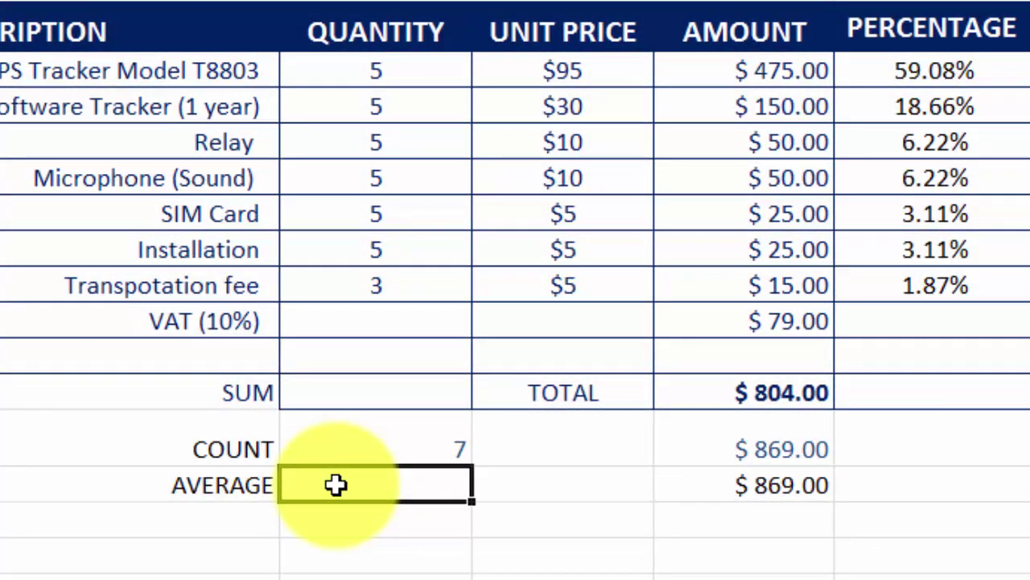
text(=)
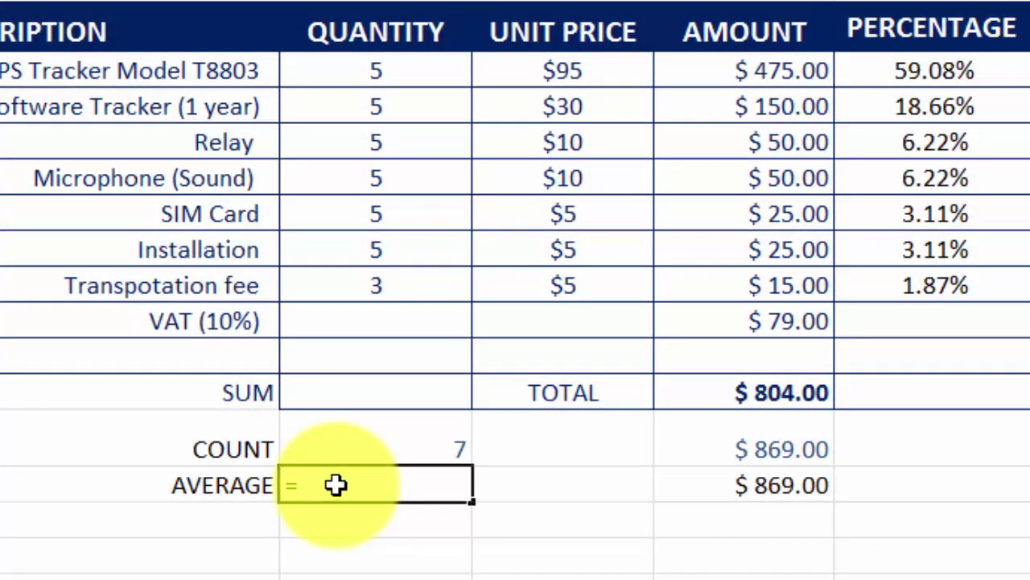
text(av)
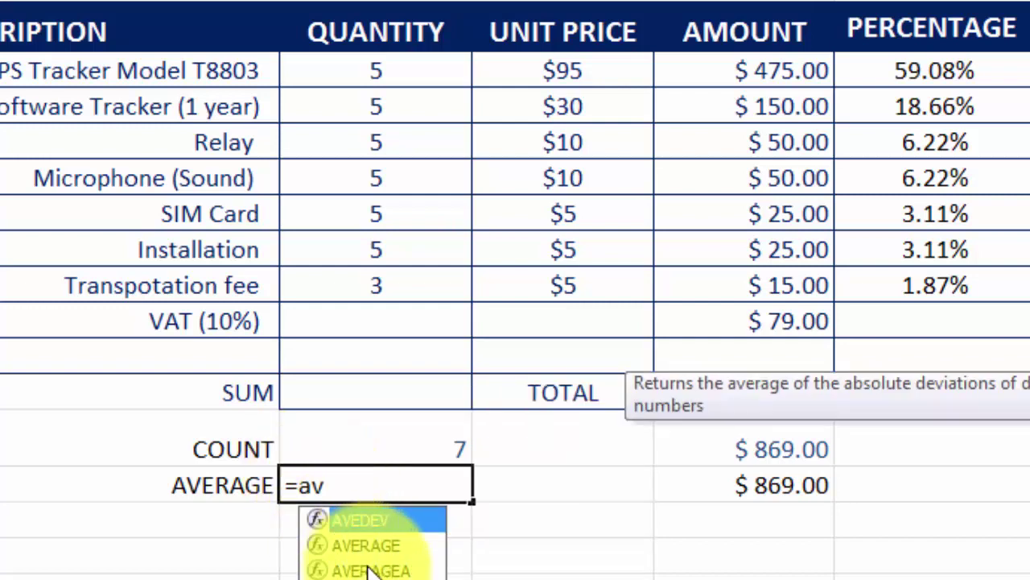
click(377, 541)
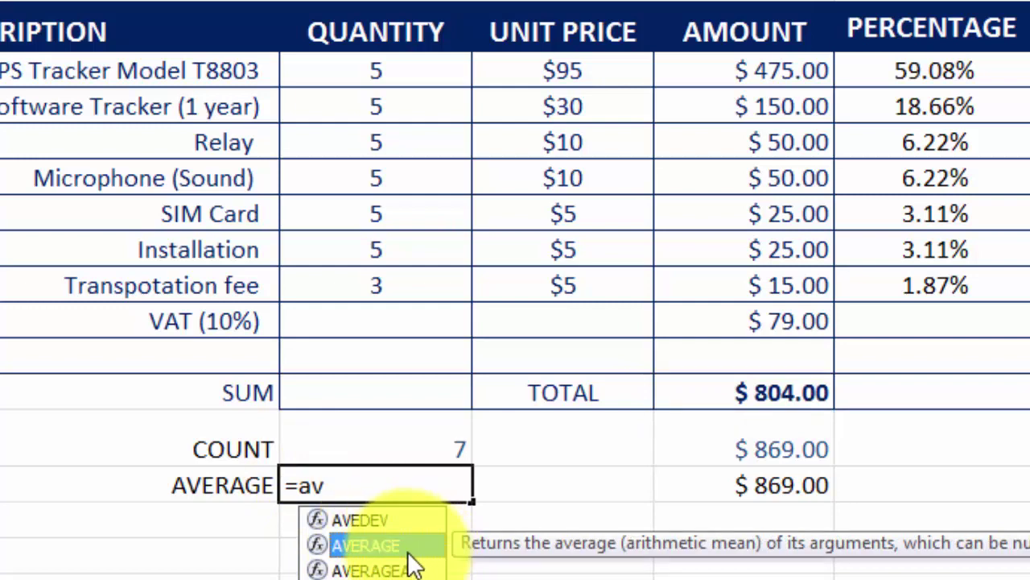
double_click(412, 549)
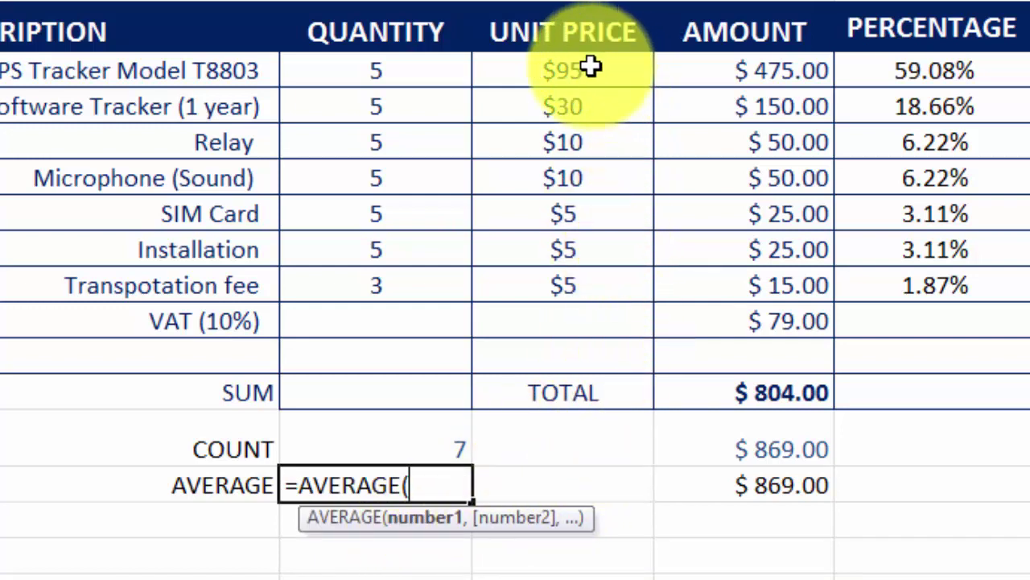
drag(592, 67, 600, 108)
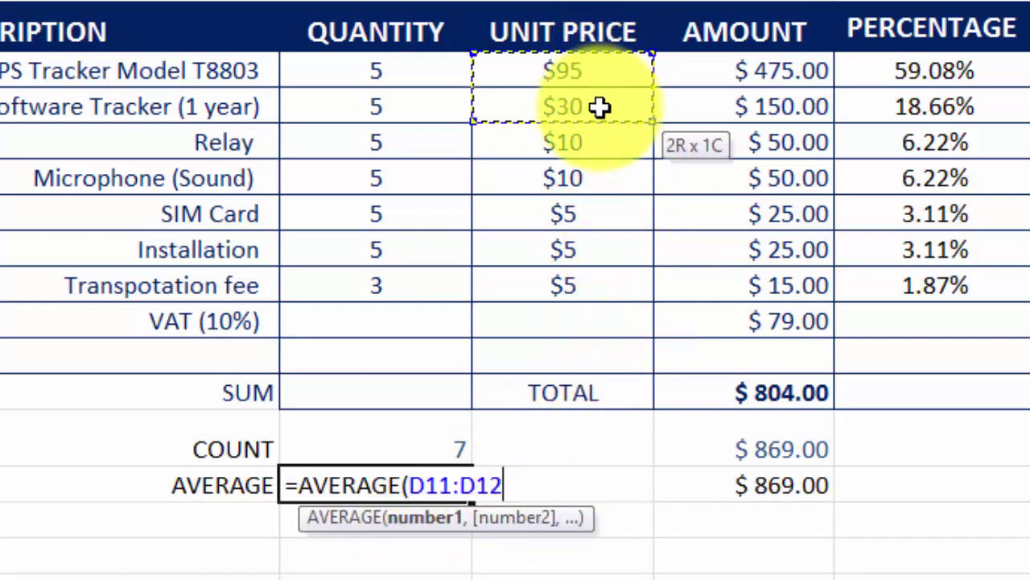
drag(713, 80, 730, 316)
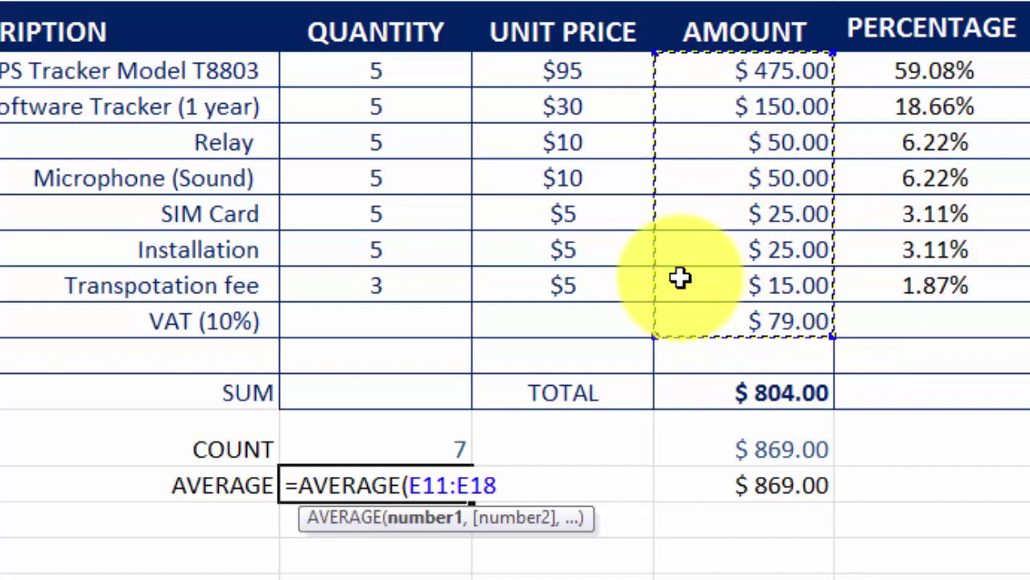
text())
key(Return)
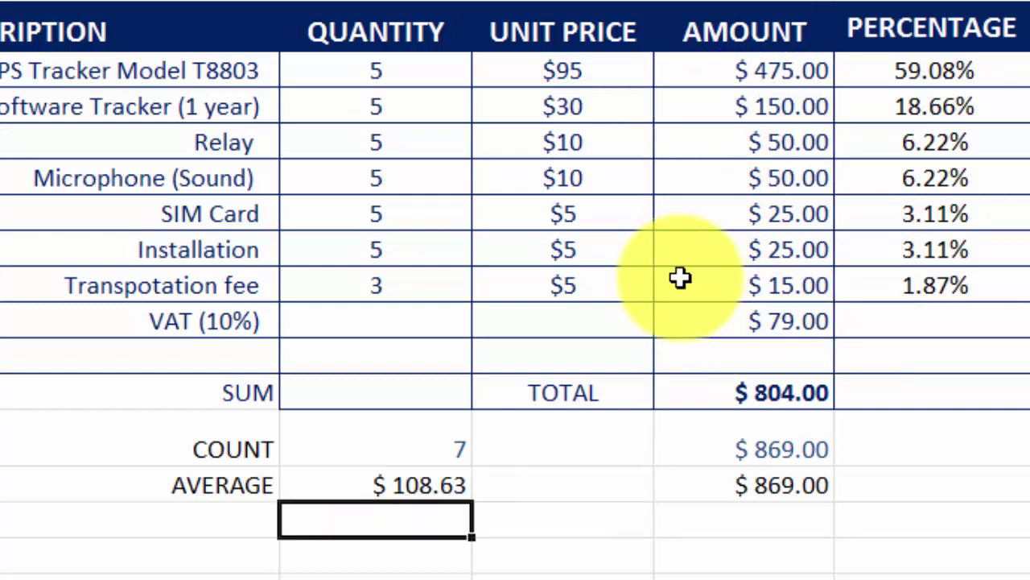
click(391, 483)
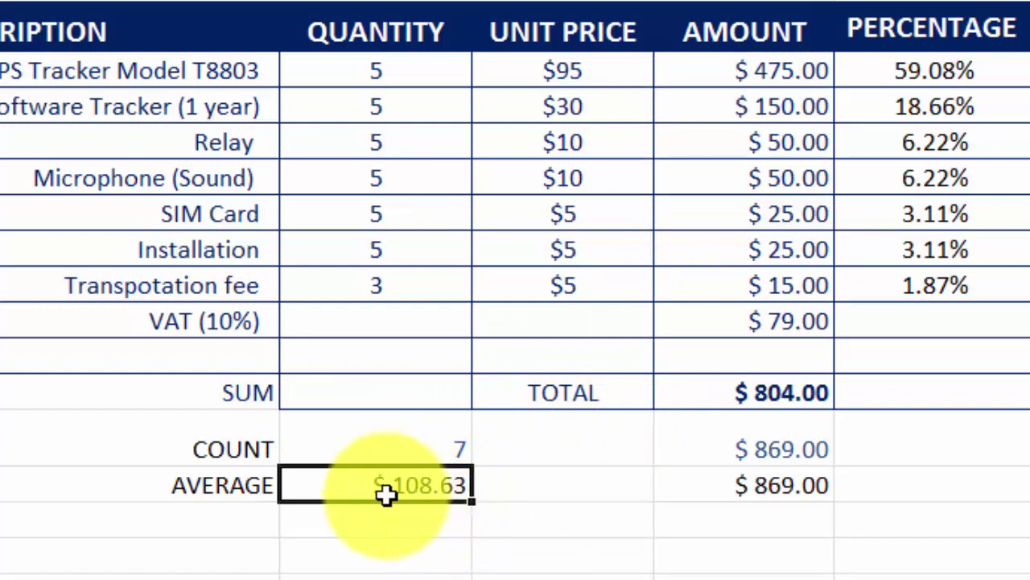
Enter =SUM(F11:F17) in the SUM row's Quantity cell, totalling the percentages to 98.26%.
click(399, 449)
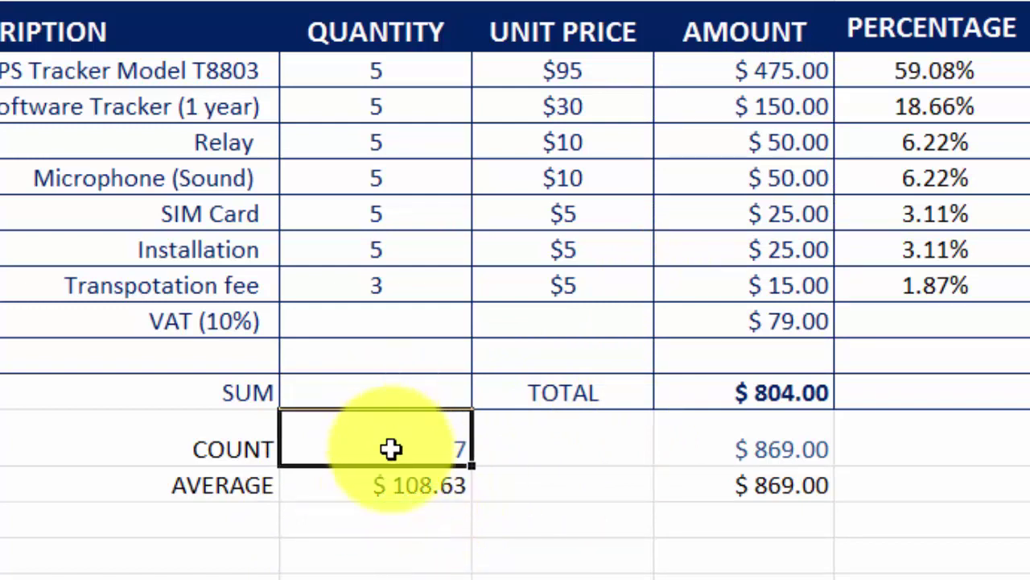
click(348, 387)
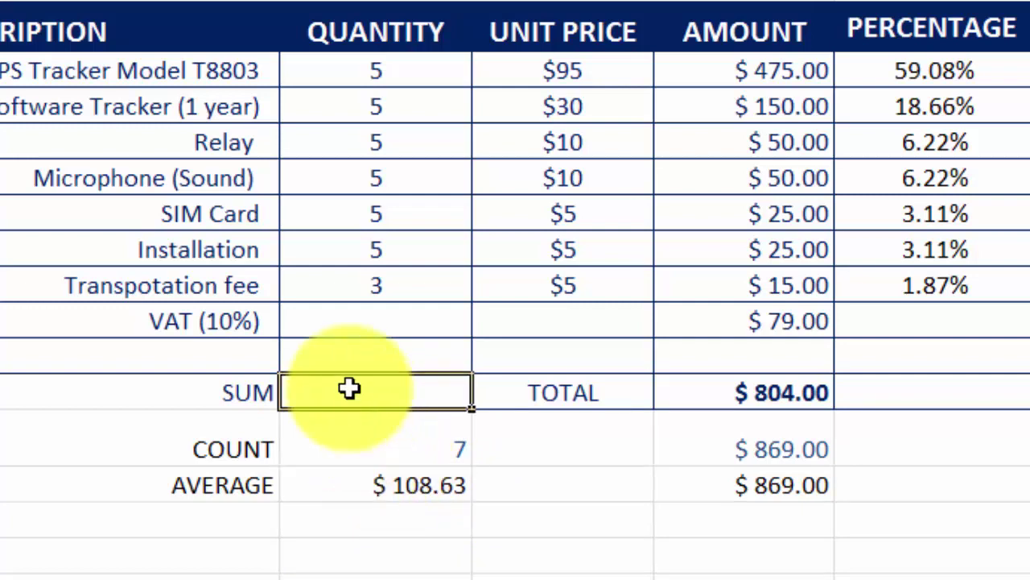
text(=su)
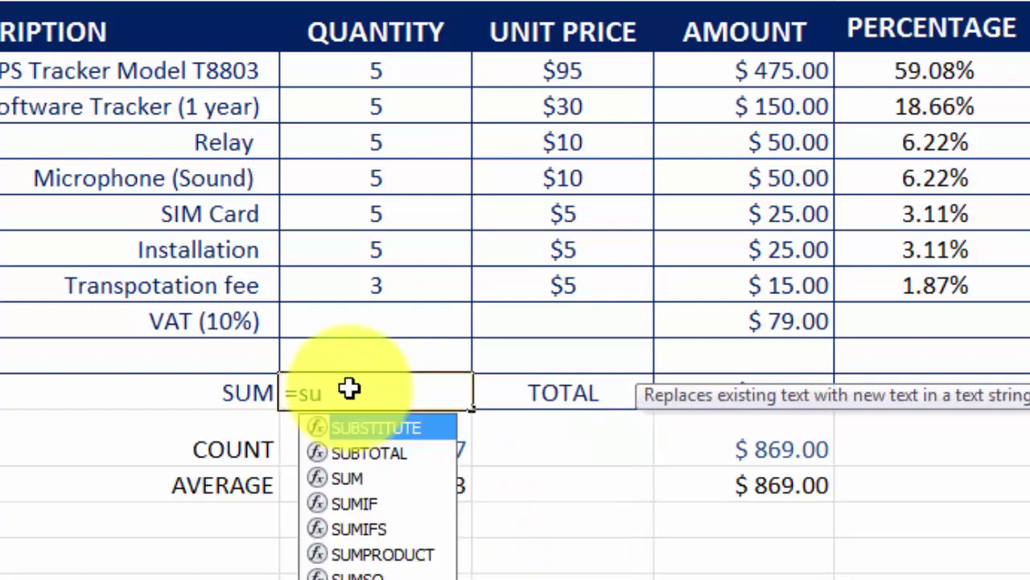
text(m()
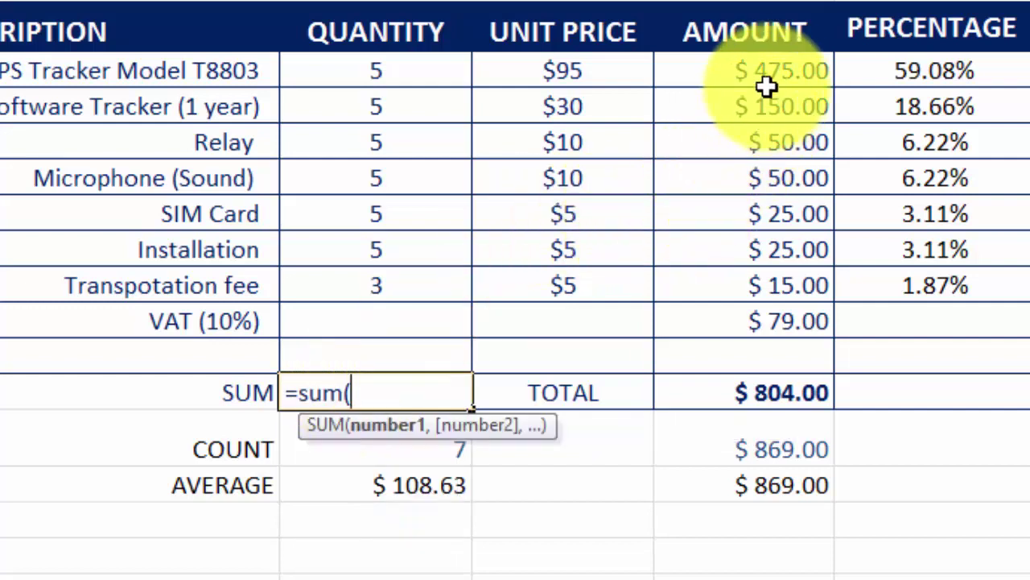
click(907, 72)
drag(907, 72, 939, 288)
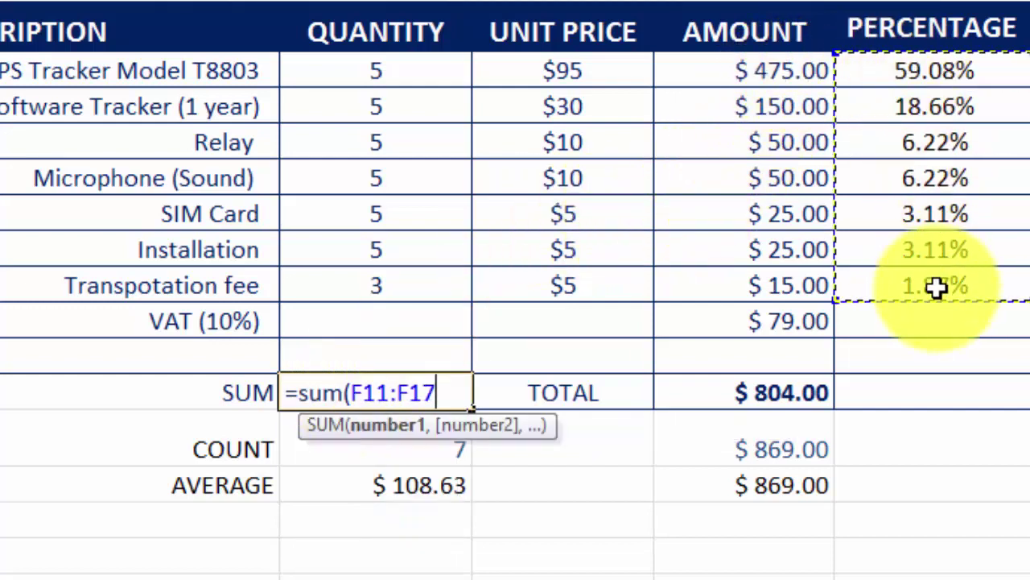
text())
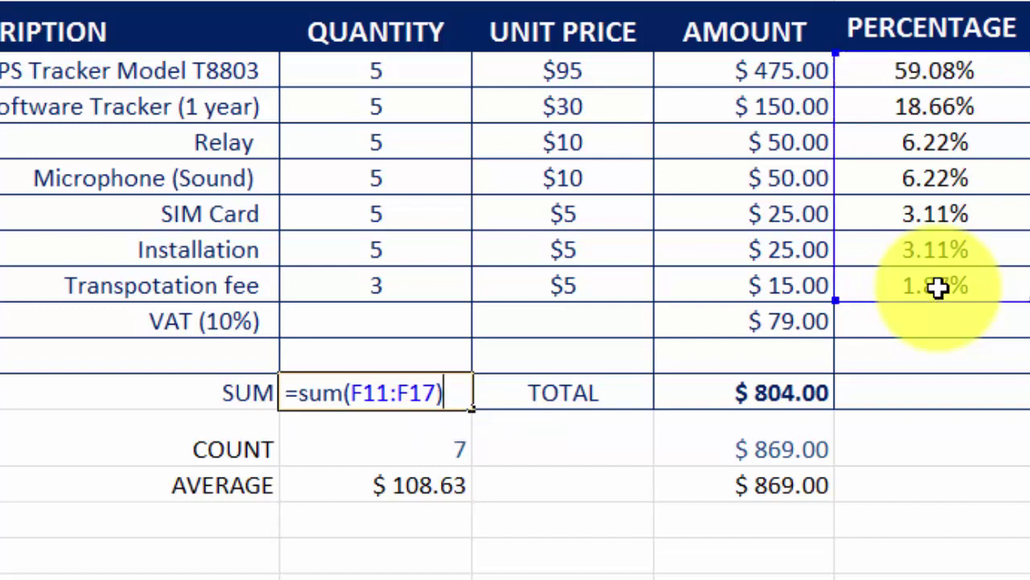
key(Return)
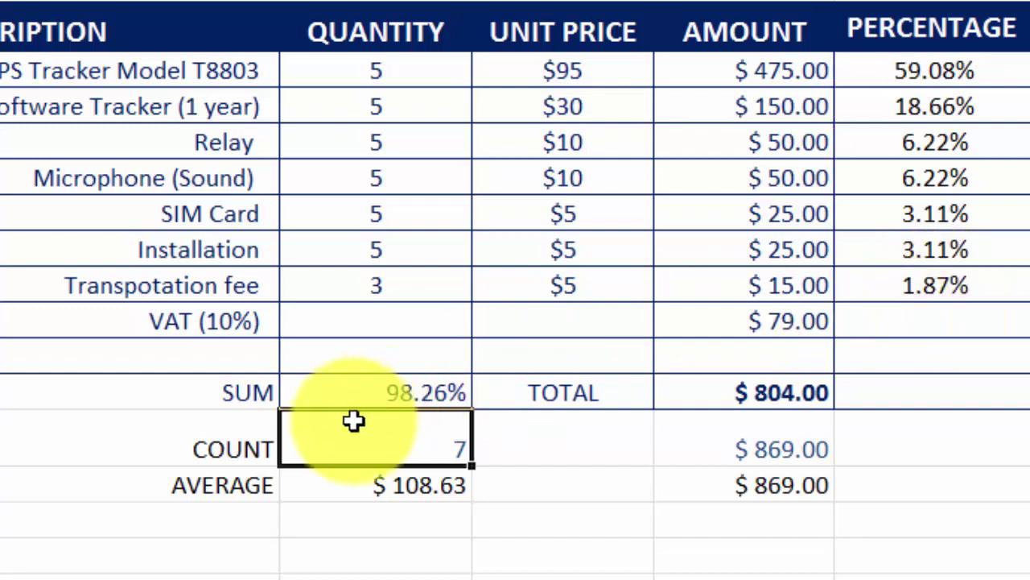
Give the item percentages F11:F17 and the SUM percentage three decimal places.
click(402, 396)
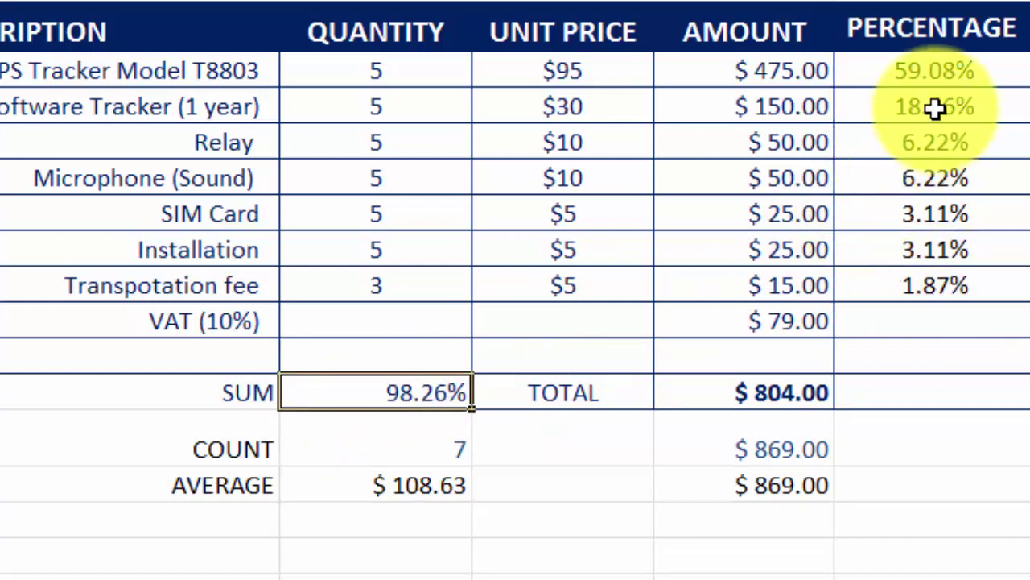
drag(953, 73, 962, 283)
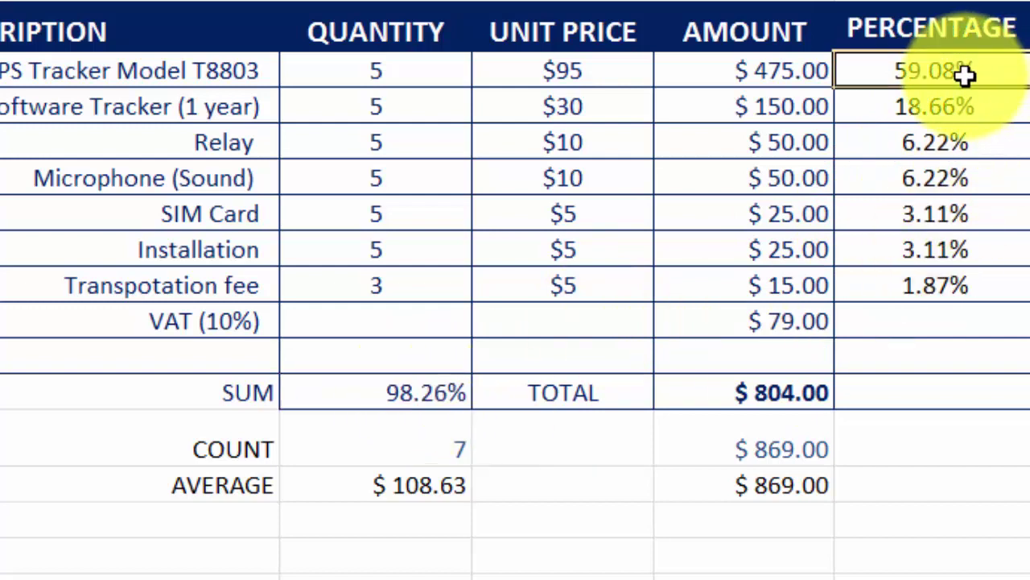
click(376, 380)
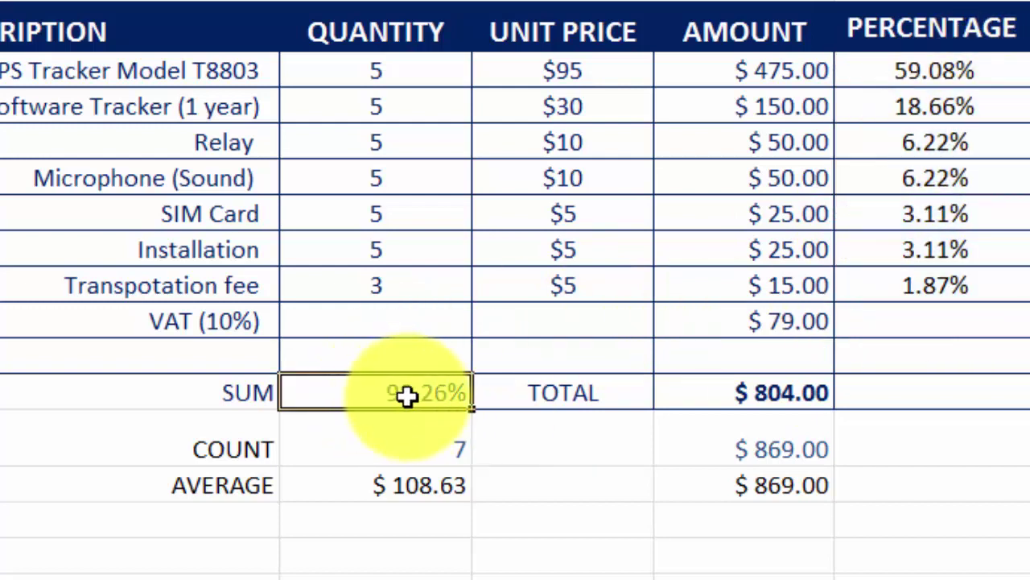
drag(912, 73, 925, 285)
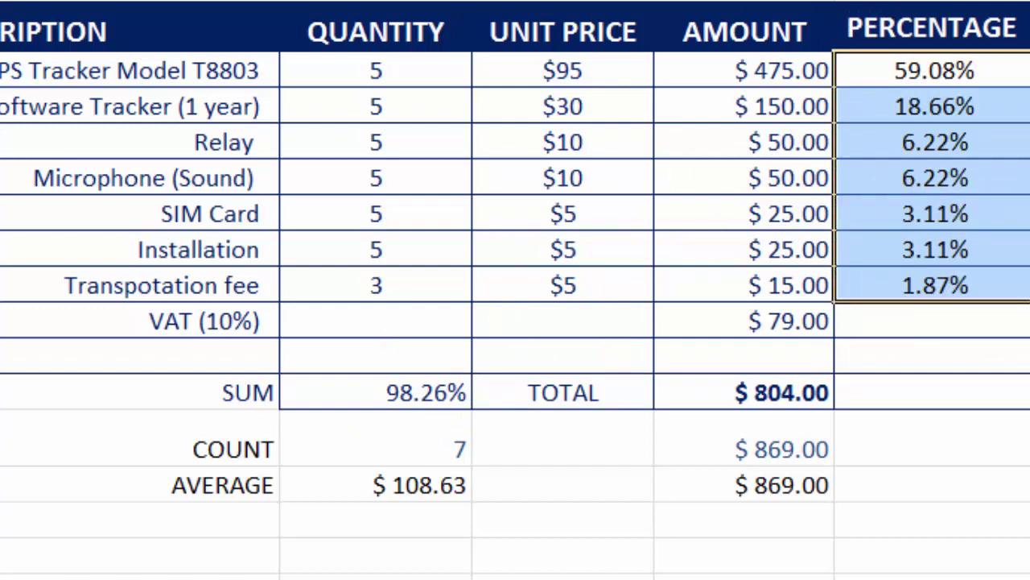
key(alt+h)
key(9)
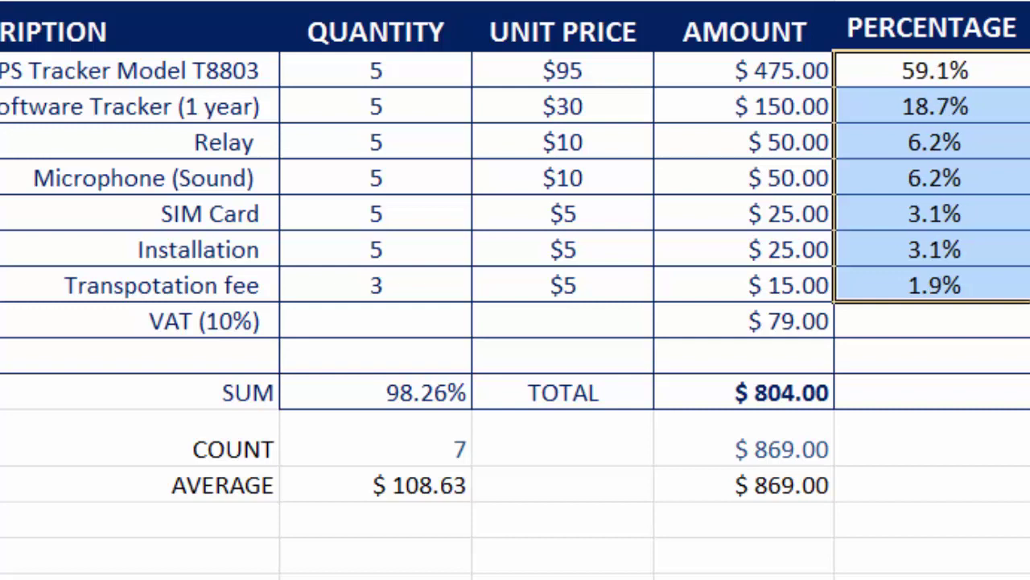
key(alt+h)
key(0)
key(alt+h)
key(0)
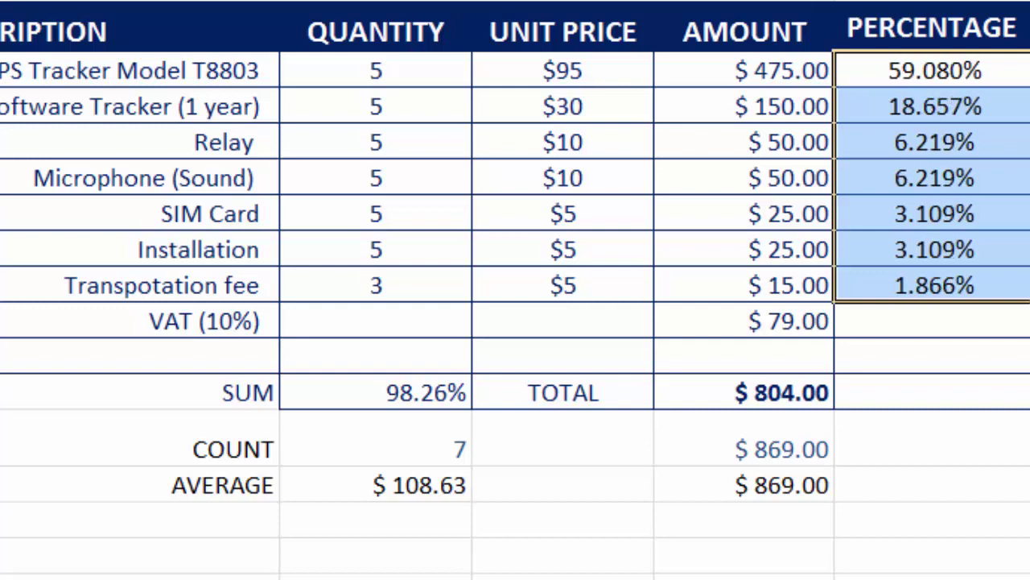
click(382, 398)
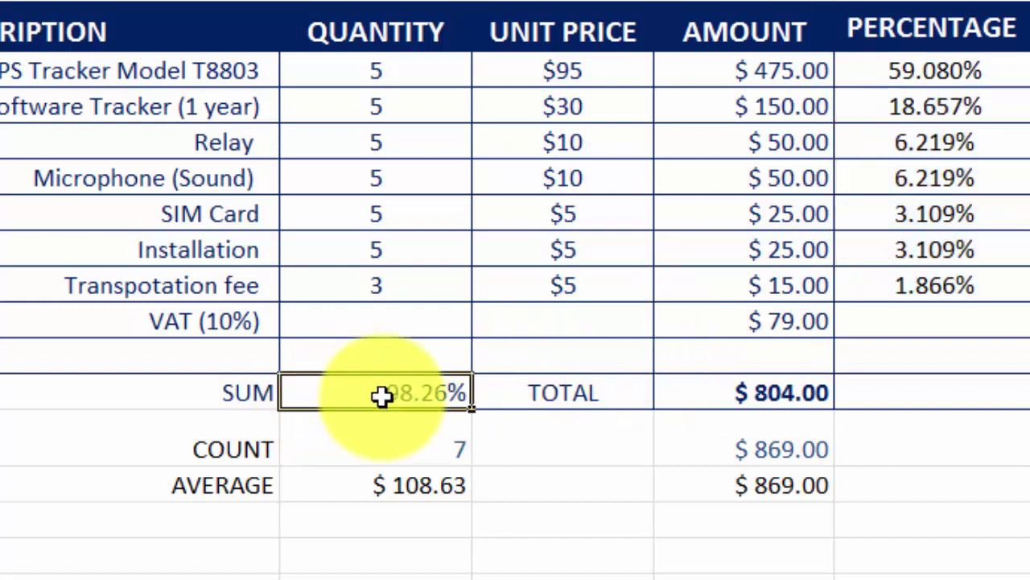
key(alt+h)
key(0)
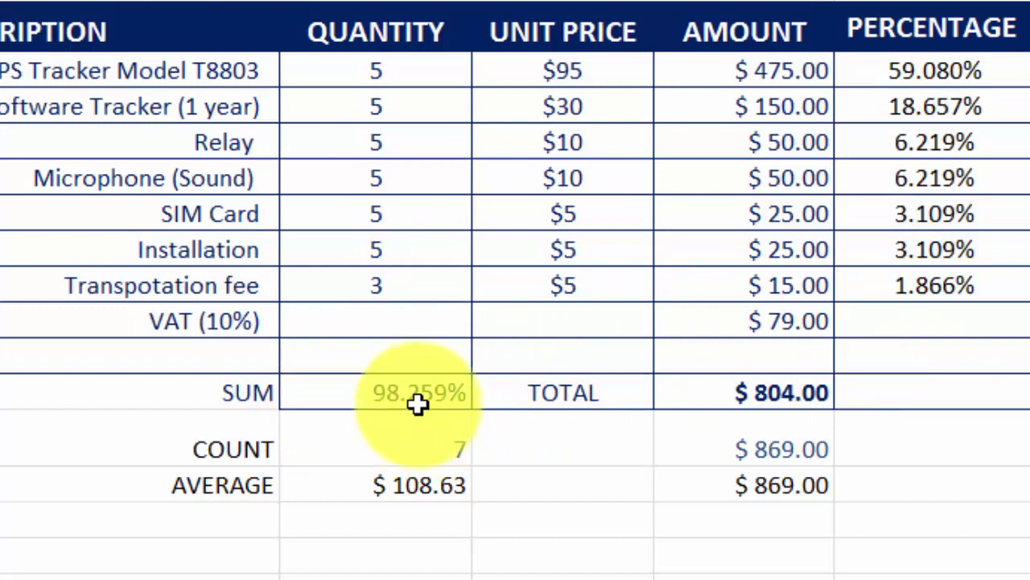
Increase the item percentages F11:F17 to seven decimal places, e.g. 59.0796020%.
drag(972, 76, 954, 284)
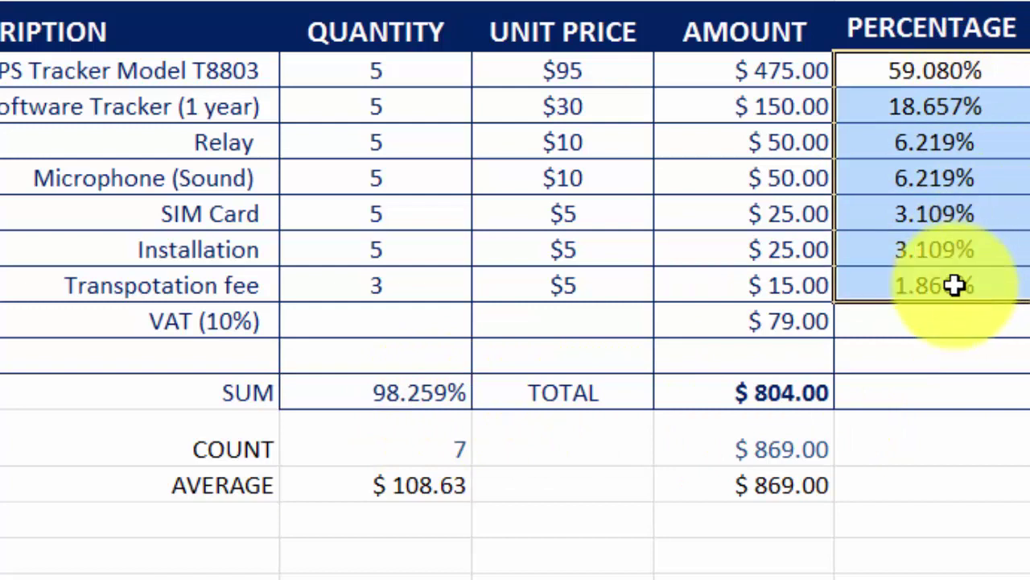
key(alt+h)
key(0)
key(alt+h)
key(0)
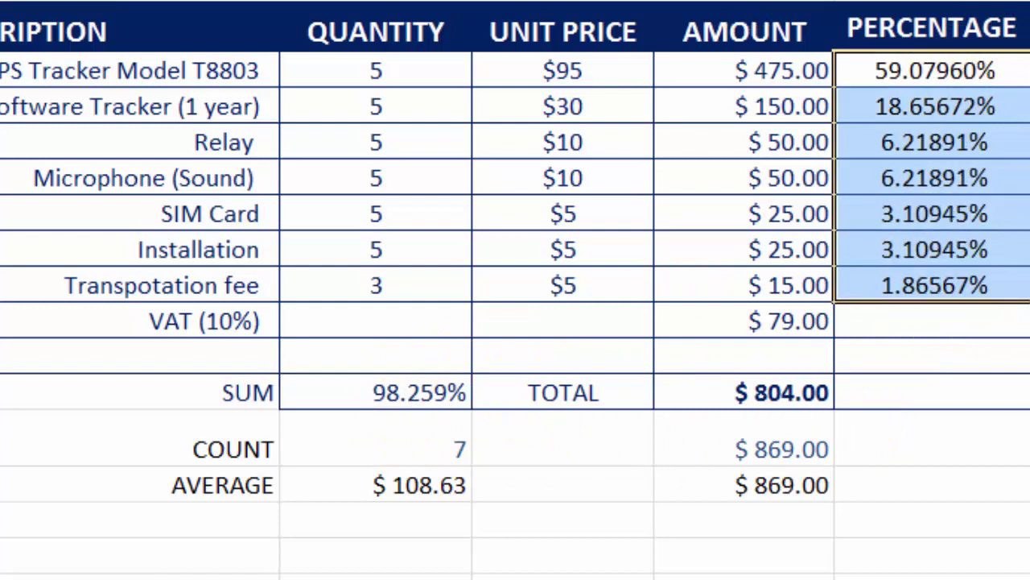
key(alt+h)
key(0)
key(alt+h)
key(0)
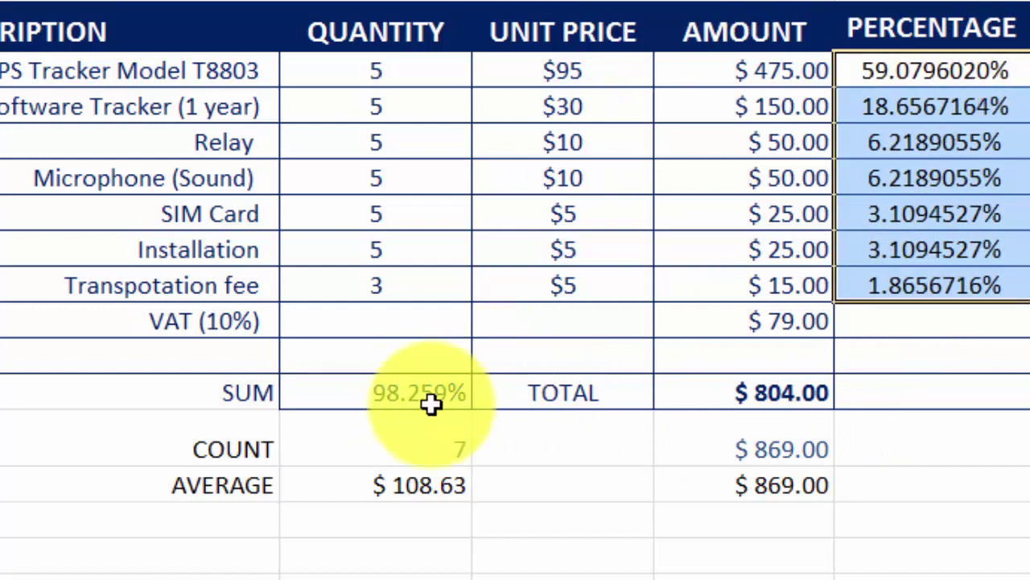
Adjust the SUM percentage's decimals, ending at three places (98.259%).
click(427, 400)
key(alt+h)
key(0)
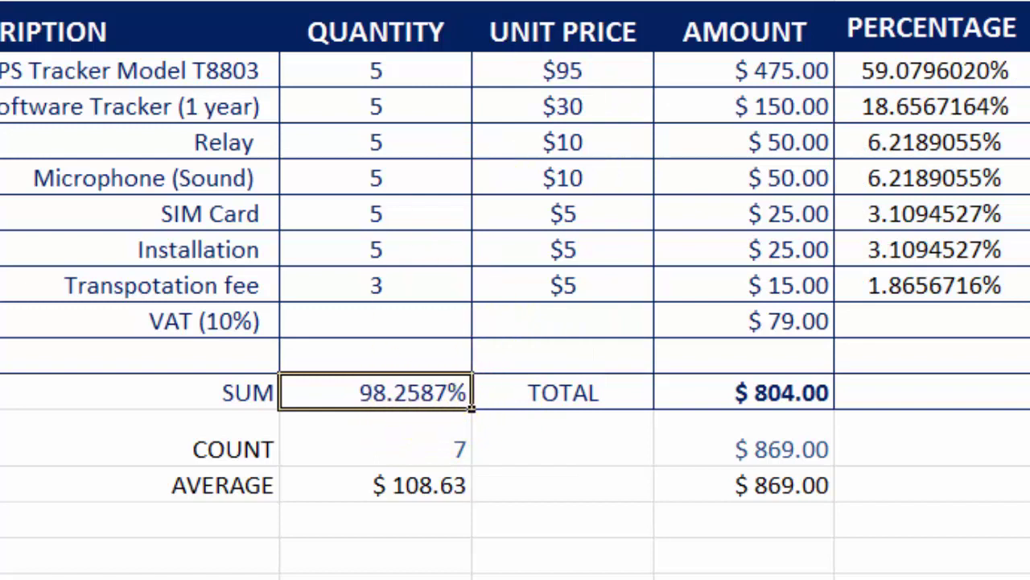
key(alt+h)
key(0)
key(alt+h)
key(0)
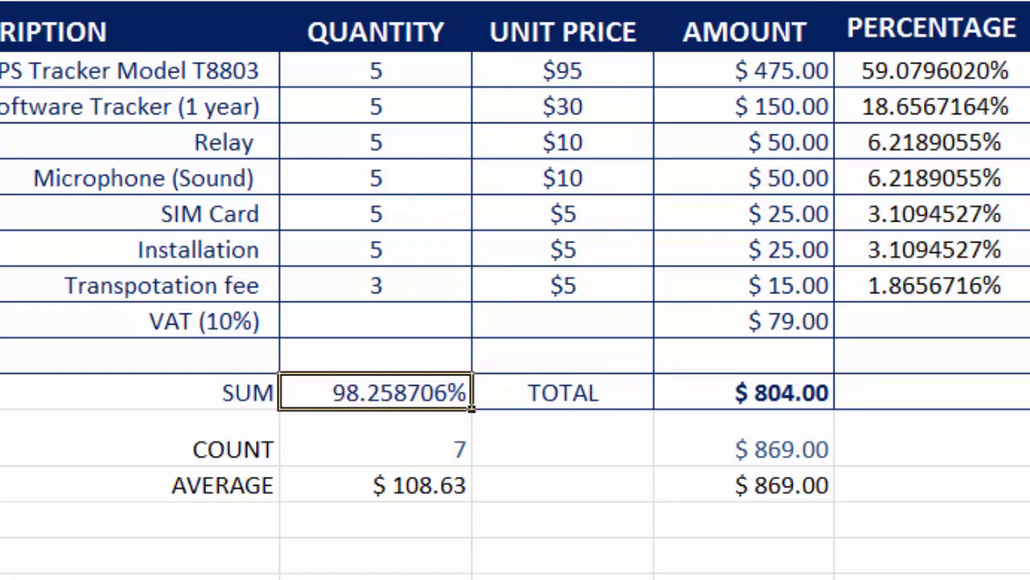
key(alt+h)
key(9)
key(alt+h)
key(9)
key(alt+h)
key(9)
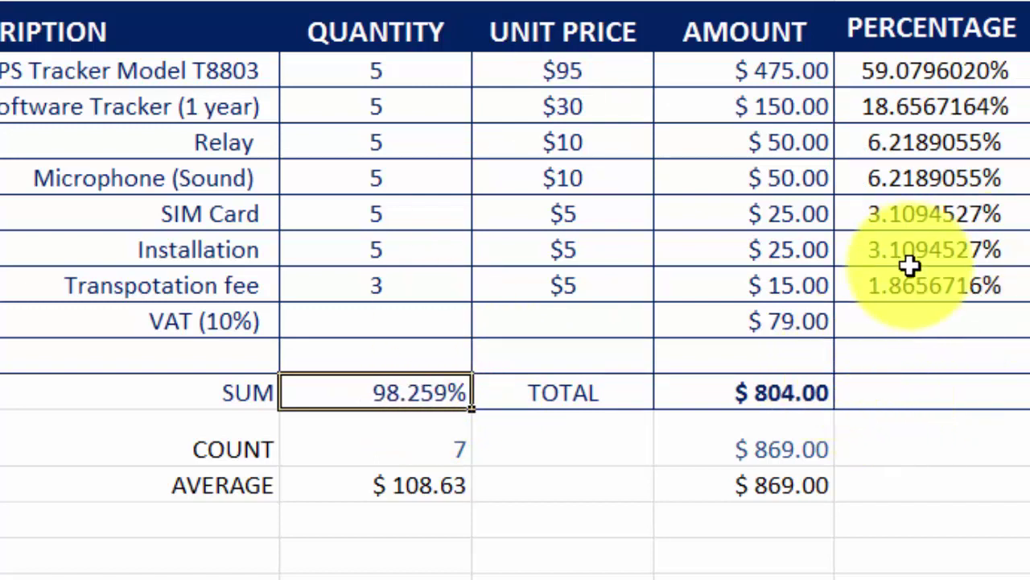
Fill the F17 percentage formula down to the VAT row, showing 9.8258706%.
double_click(909, 283)
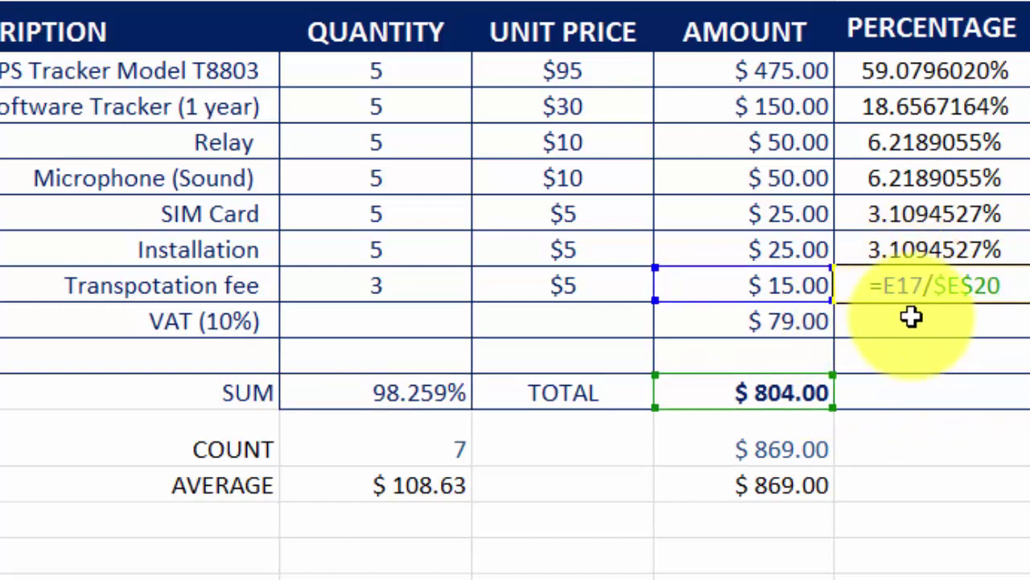
key(ctrl+Return)
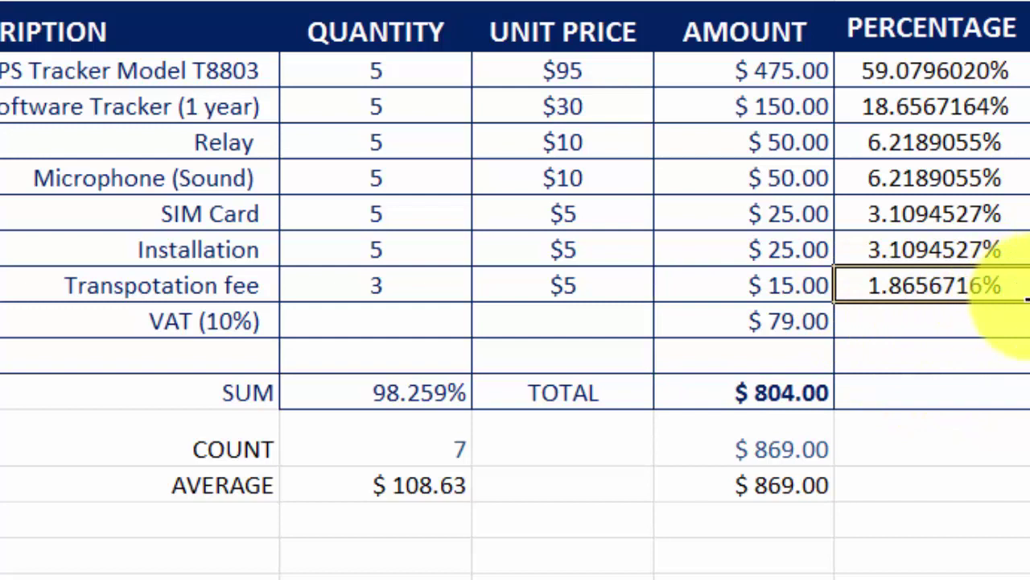
drag(1026, 300, 984, 321)
click(979, 364)
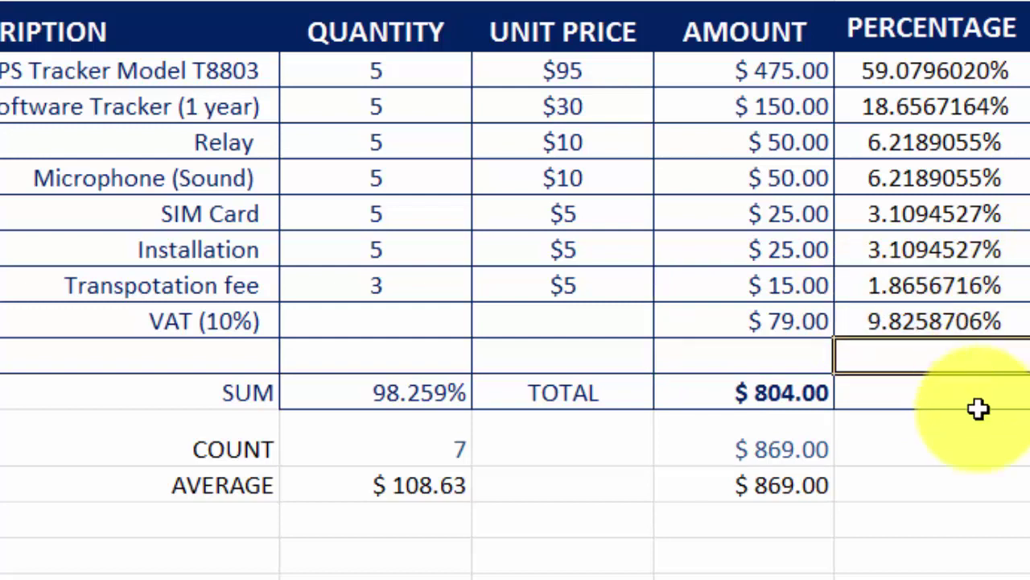
Extend the SUM formula to =SUM(F11:F18), totalling 108.085% including VAT.
click(379, 397)
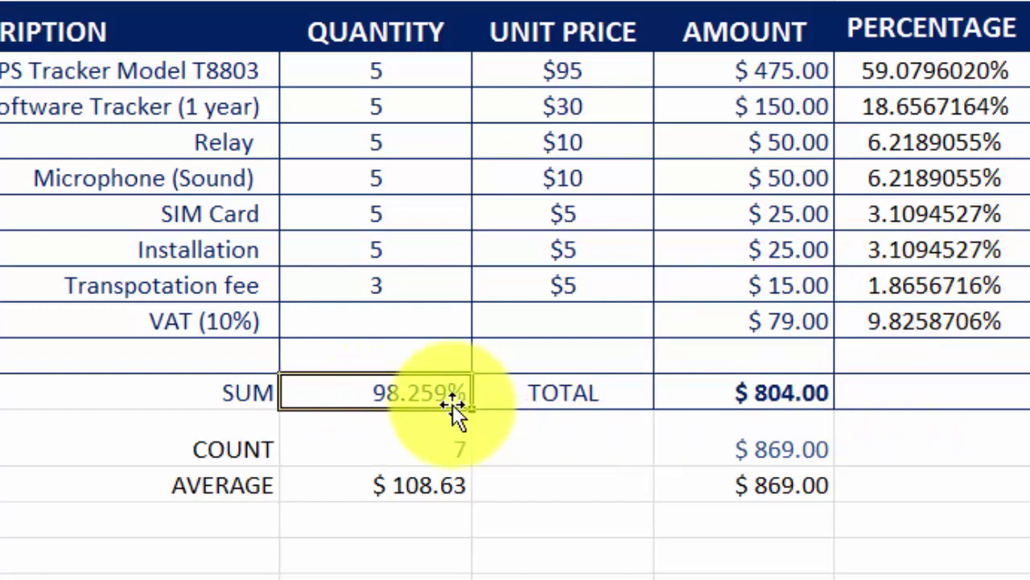
double_click(451, 402)
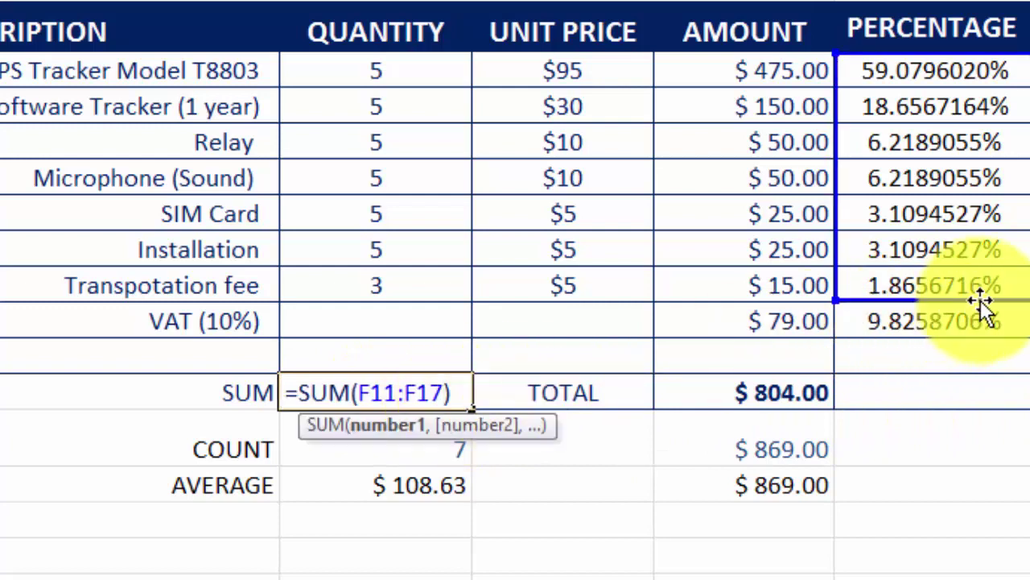
key(BackSpace)
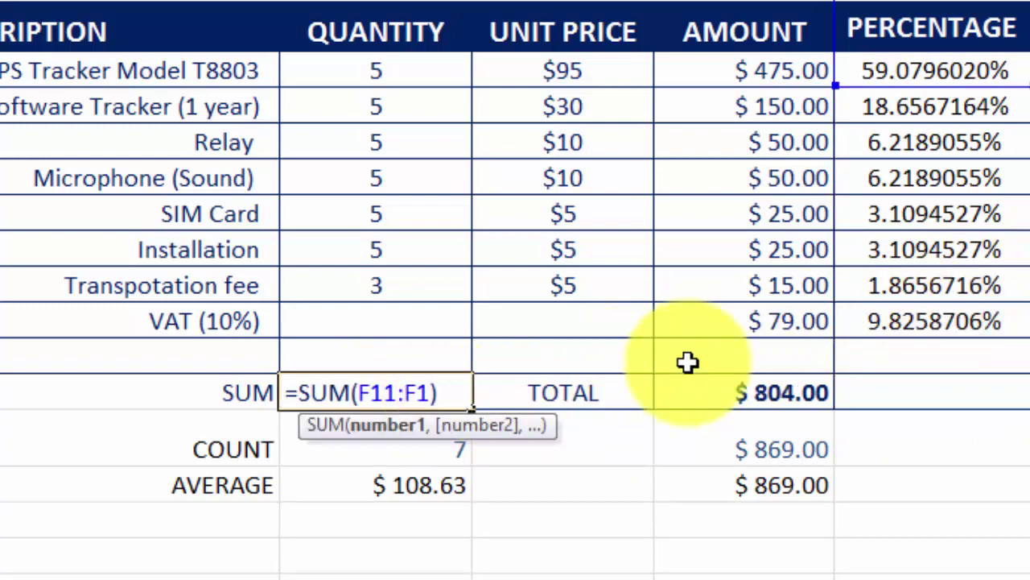
text(9)
key(BackSpace)
text(8)
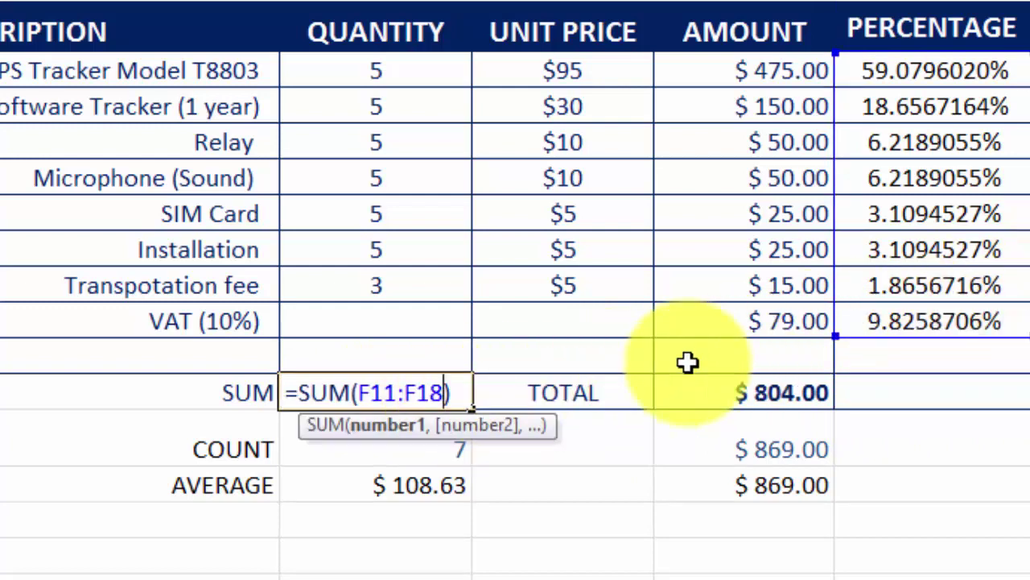
key(Return)
click(904, 322)
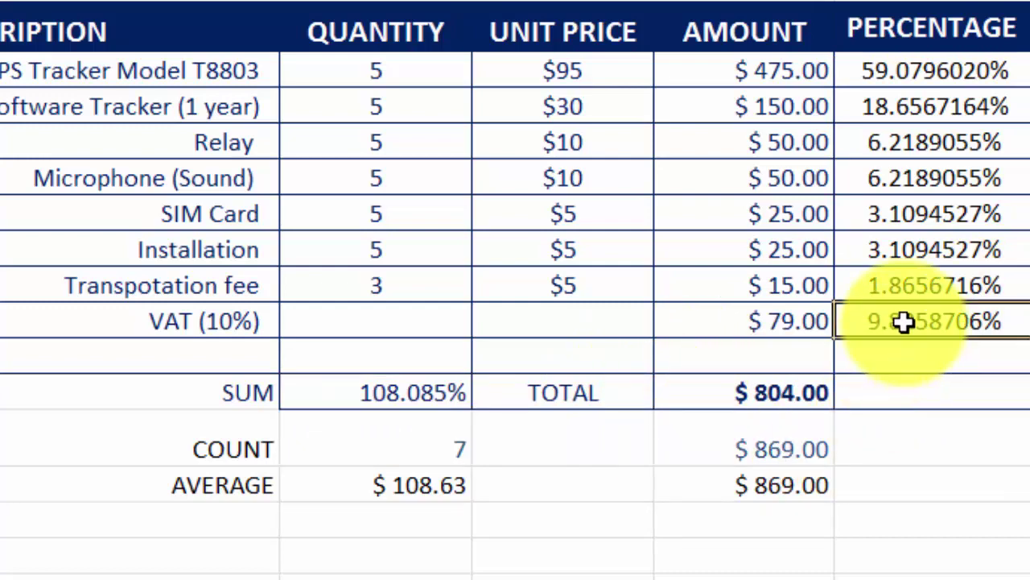
Apply Outline and Inside borders to the summary block B20:F22 through Format Cells.
drag(915, 75, 909, 311)
drag(654, 385, 290, 339)
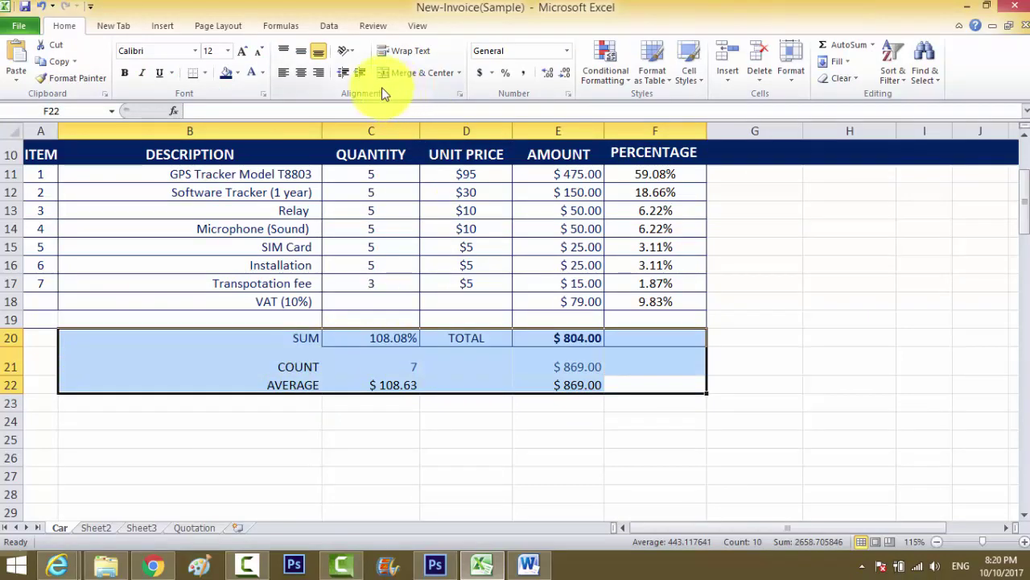
right_click(493, 367)
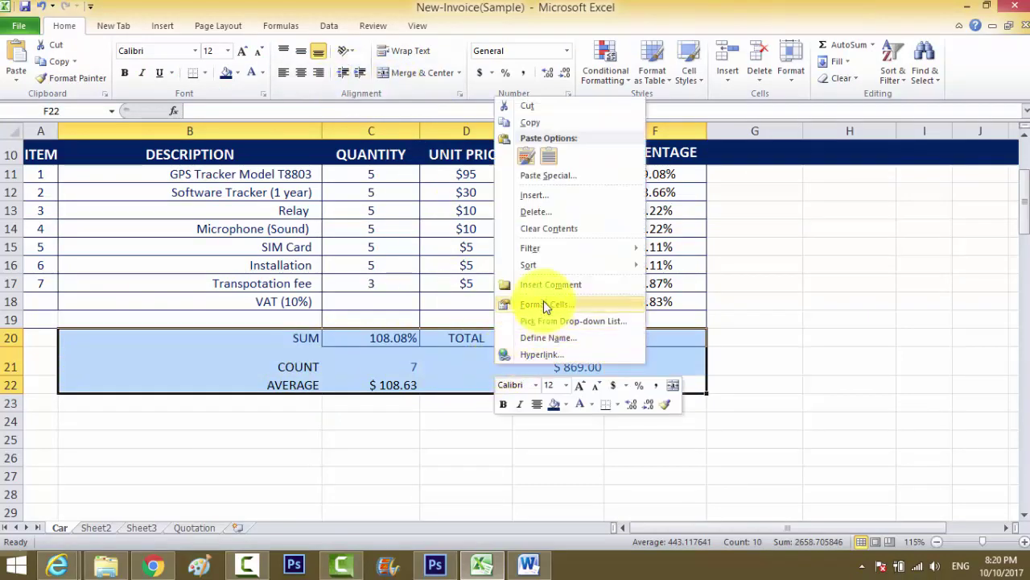
click(544, 304)
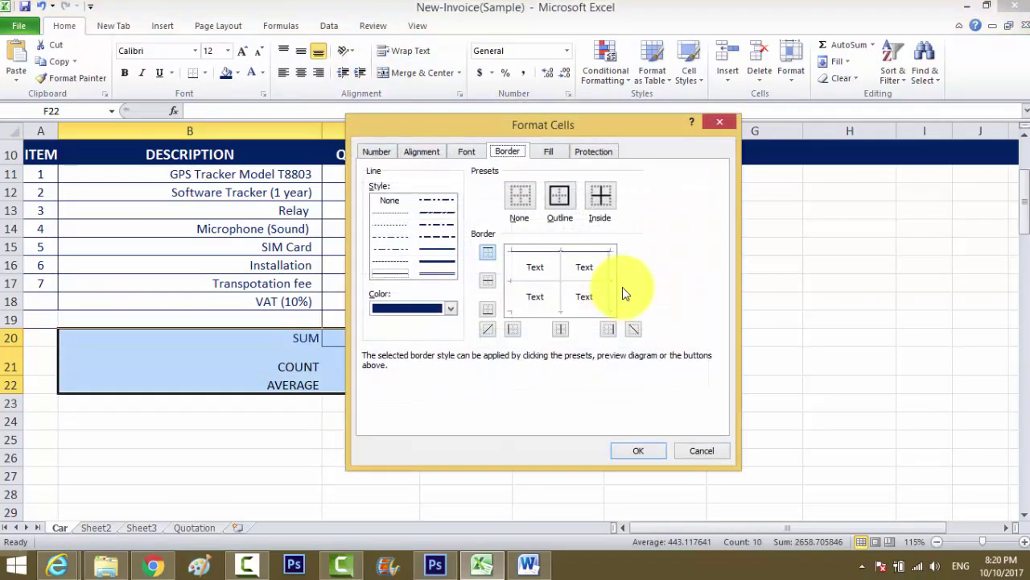
click(566, 194)
click(602, 197)
click(638, 450)
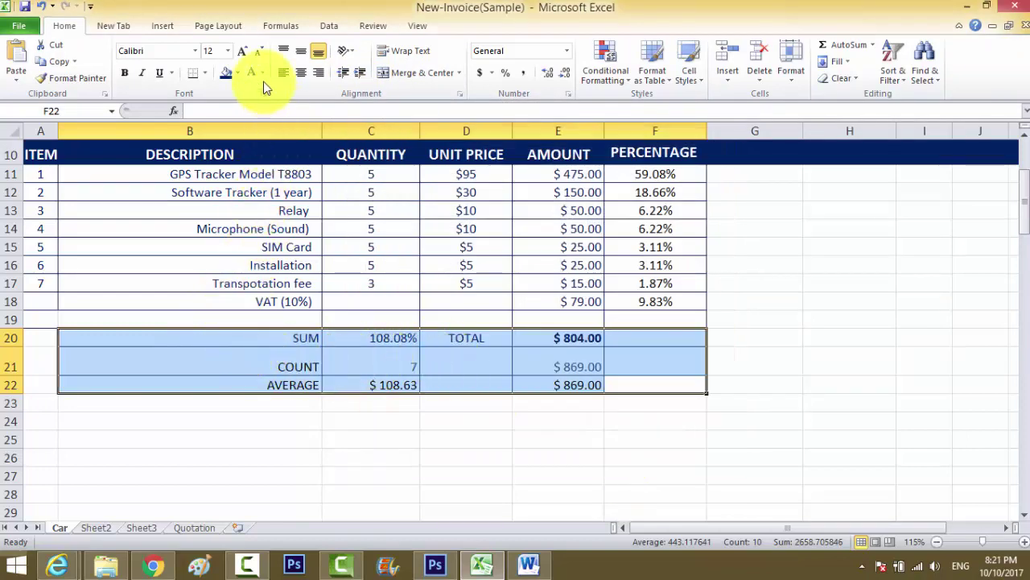
Give cells B20:F22 the standard yellow fill, then deselect them to check the colour.
click(238, 73)
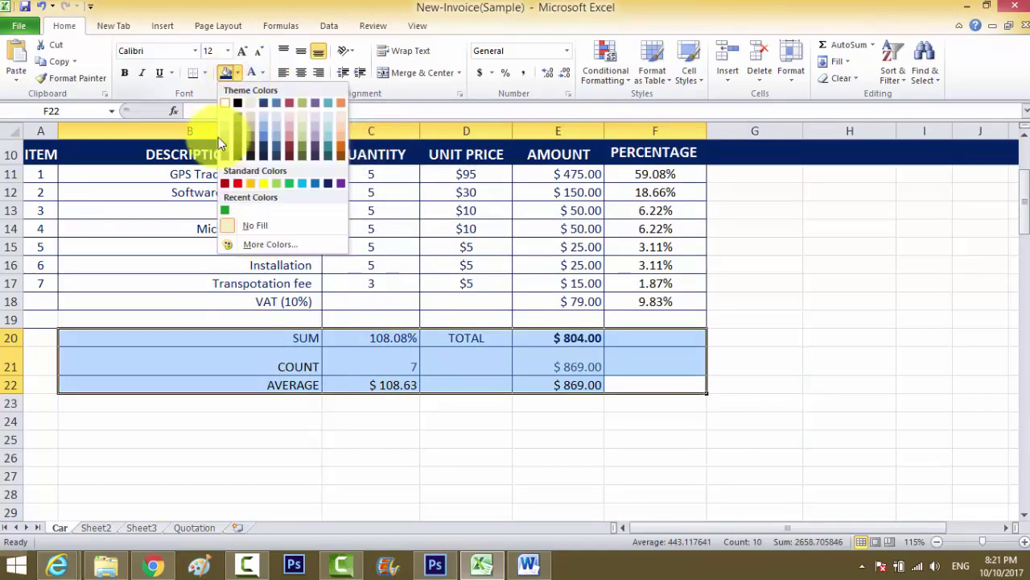
click(260, 185)
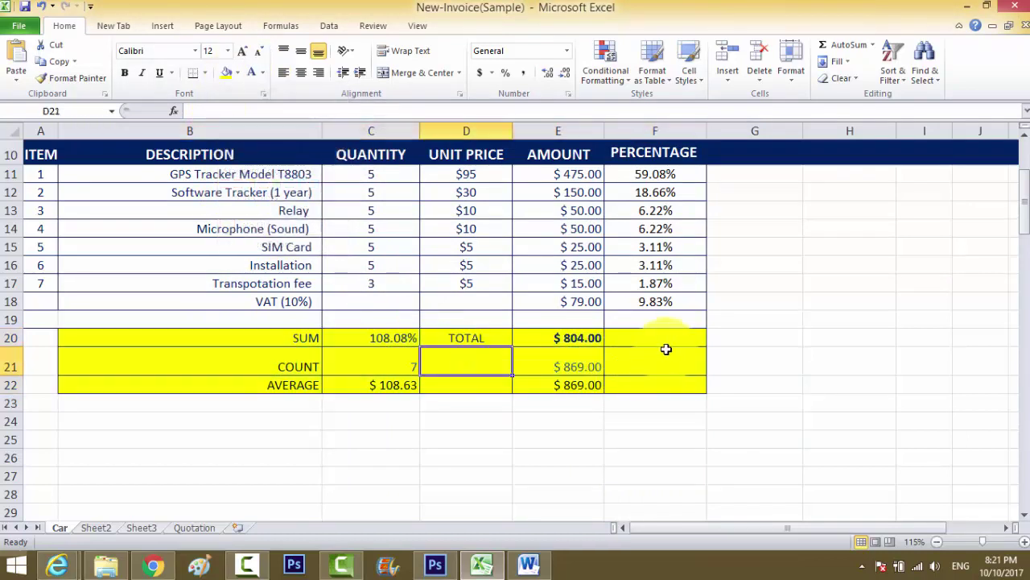
drag(663, 343, 310, 397)
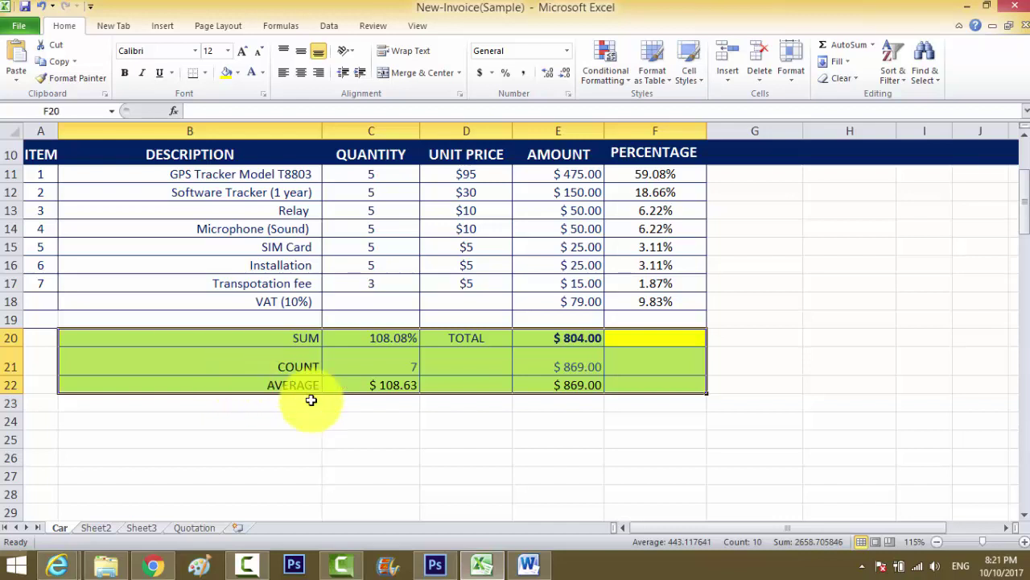
click(466, 438)
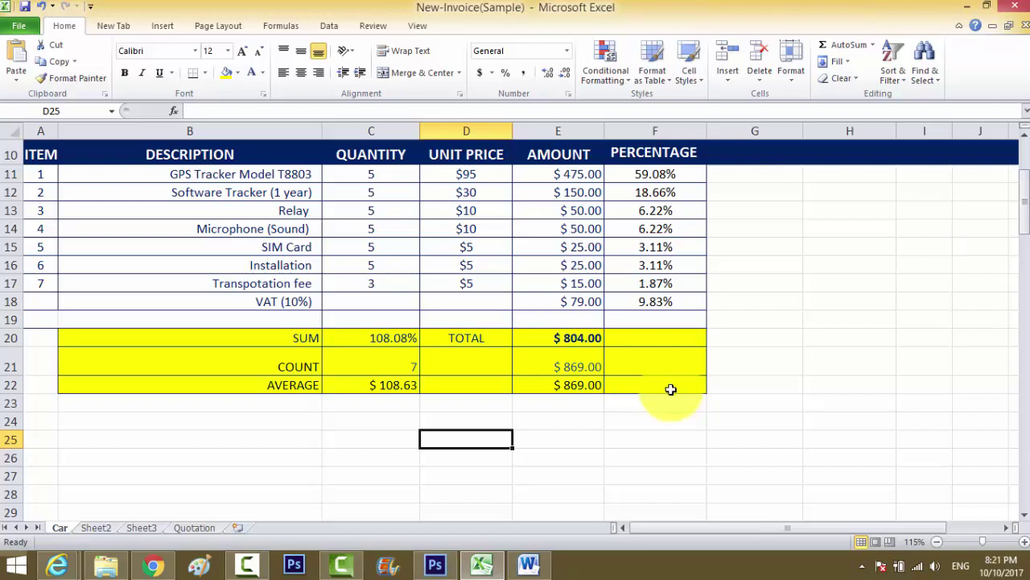
click(239, 568)
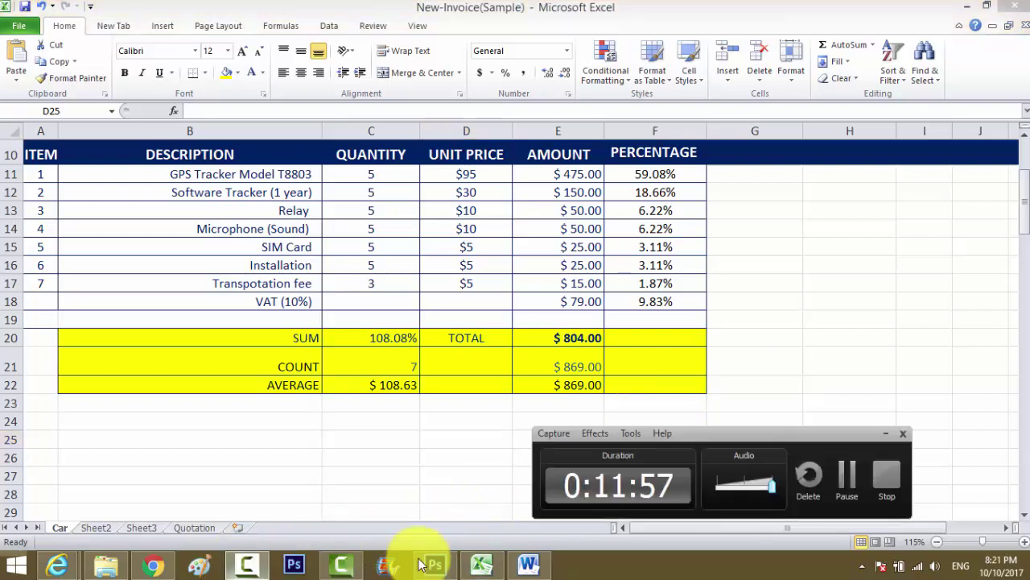